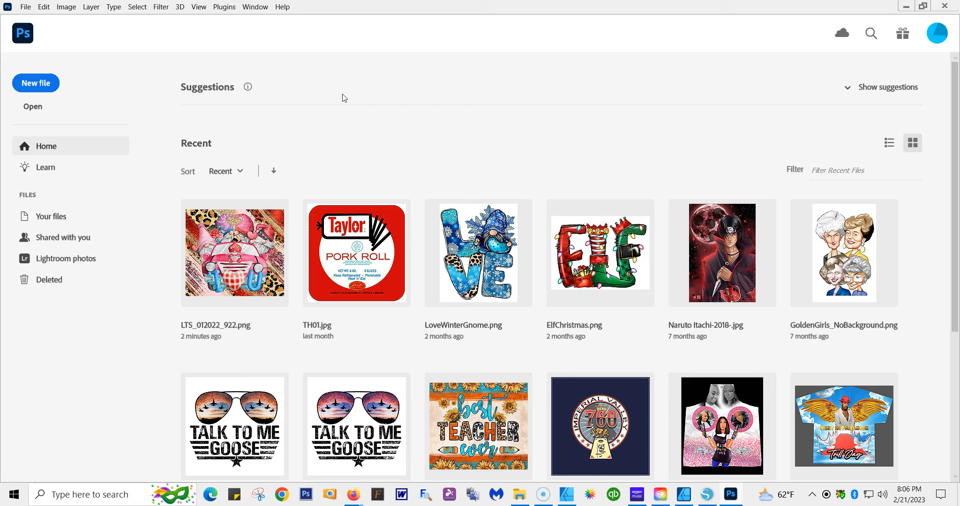
# Create a new transparent document 24 inches wide and 65 inches high.
pyautogui.click(47, 80)
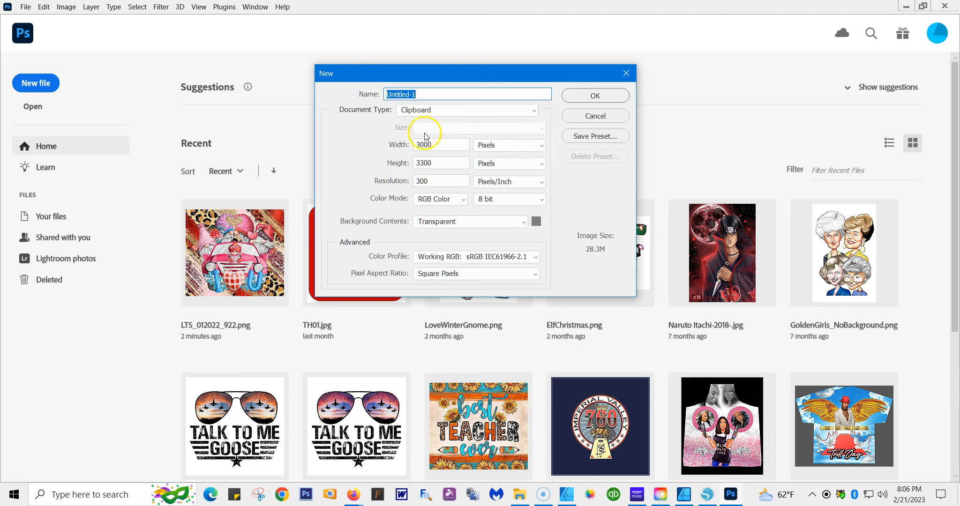
pyautogui.click(540, 146)
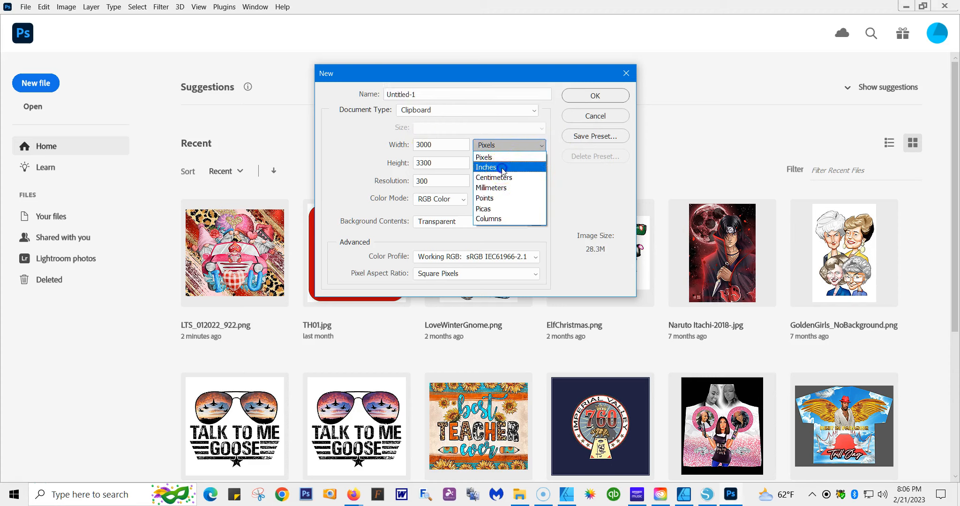
pyautogui.click(502, 170)
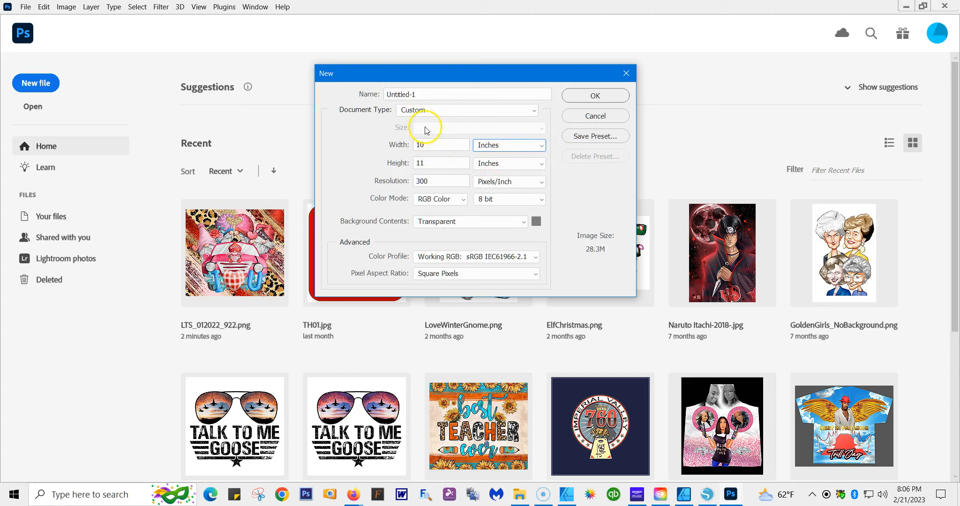
pyautogui.doubleClick(424, 145)
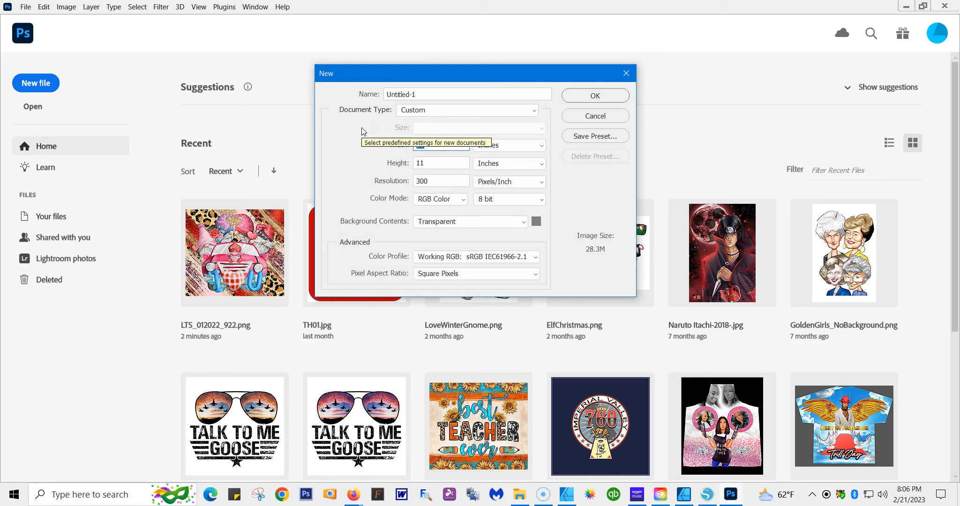
pyautogui.write('24.00')
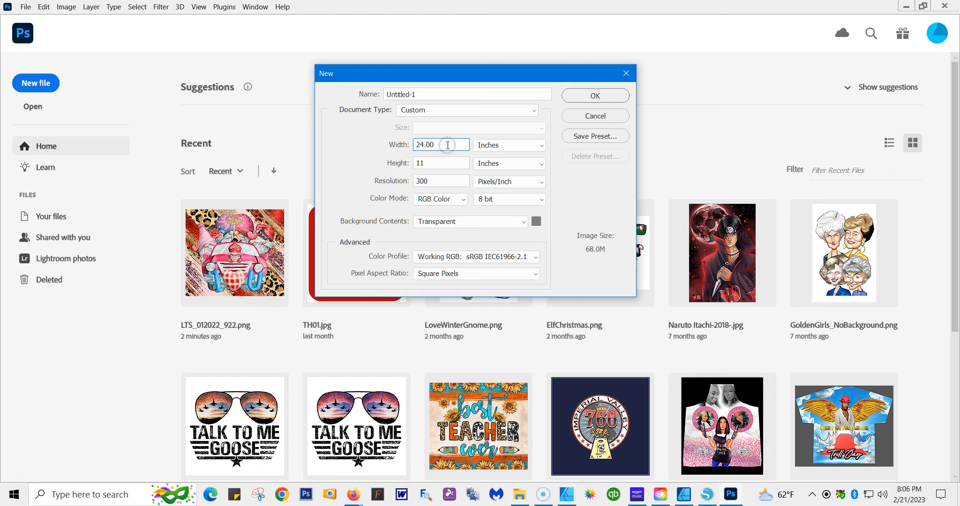
pyautogui.doubleClick(437, 162)
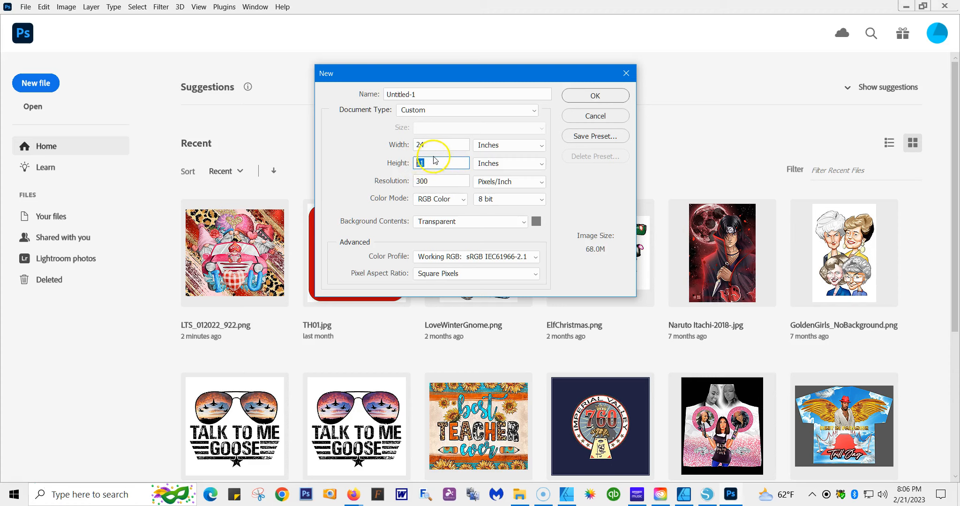
pyautogui.write('65.00')
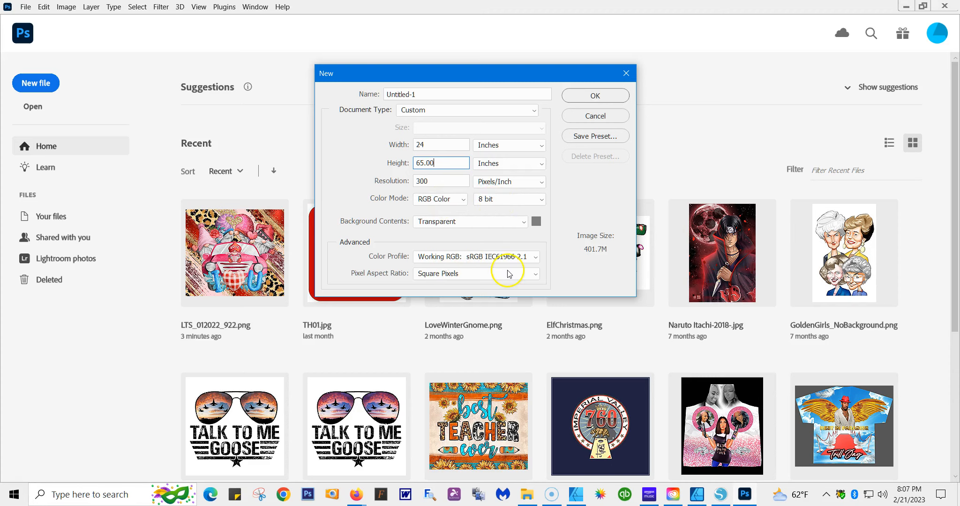
pyautogui.click(572, 99)
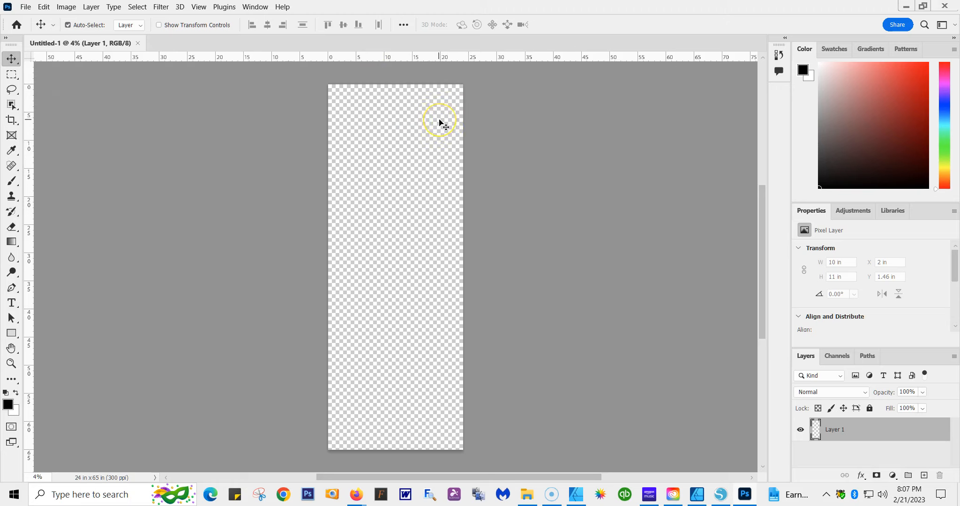
# Open the image LTS_012022_922.png from the Downloads 2 folder.
pyautogui.click(26, 7)
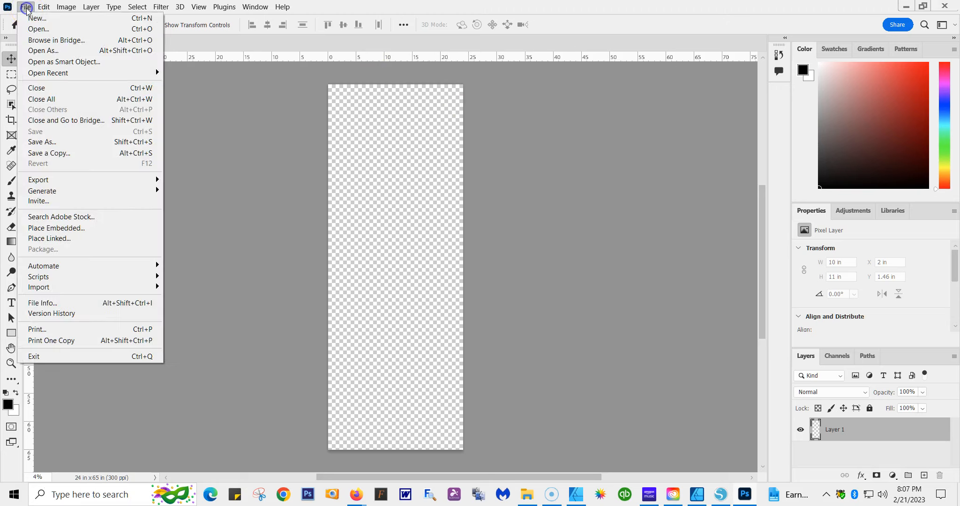
pyautogui.click(39, 30)
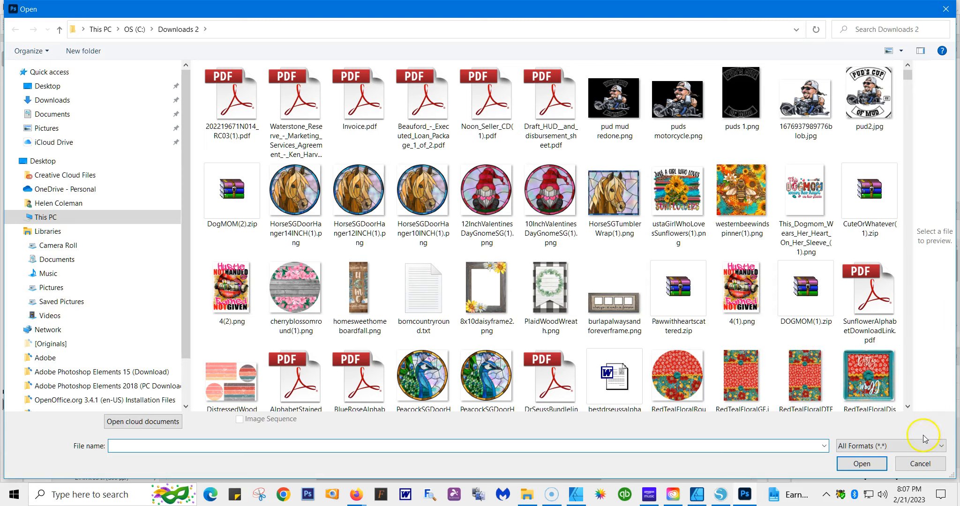
pyautogui.click(909, 407)
pyautogui.moveTo(909, 408); pyautogui.dragTo(908, 408)
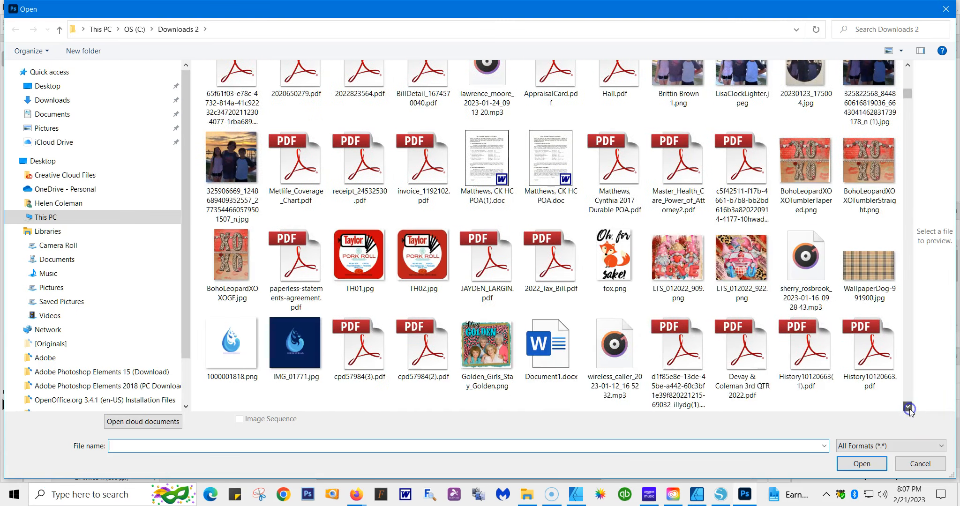
pyautogui.doubleClick(745, 272)
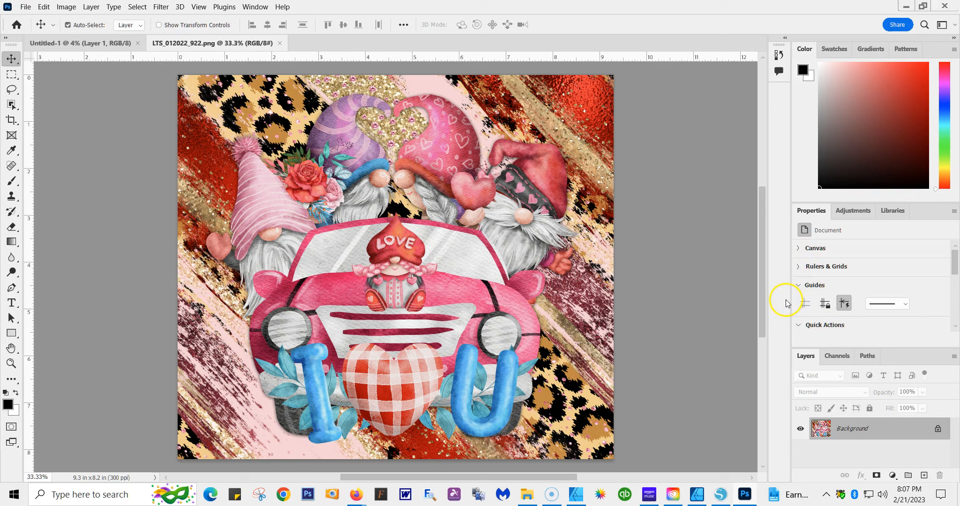
pyautogui.click(800, 327)
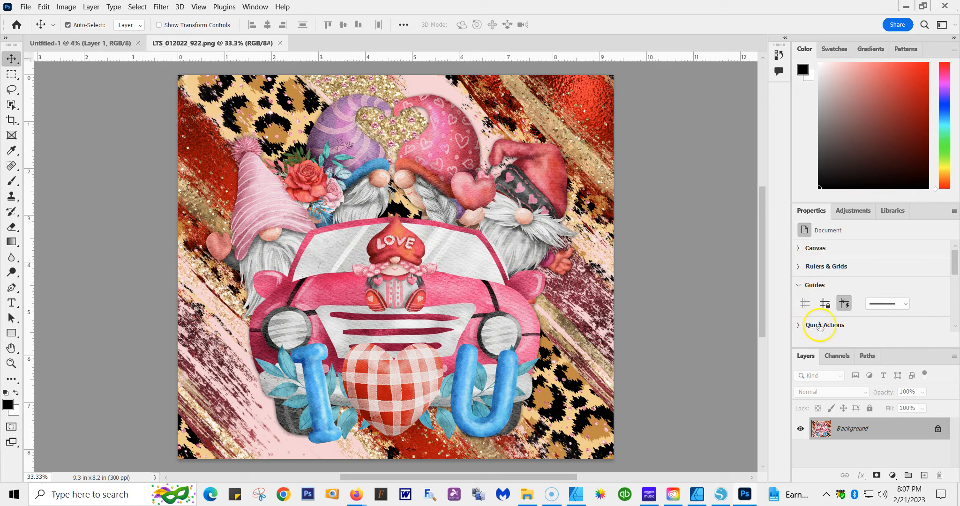
pyautogui.click(816, 307)
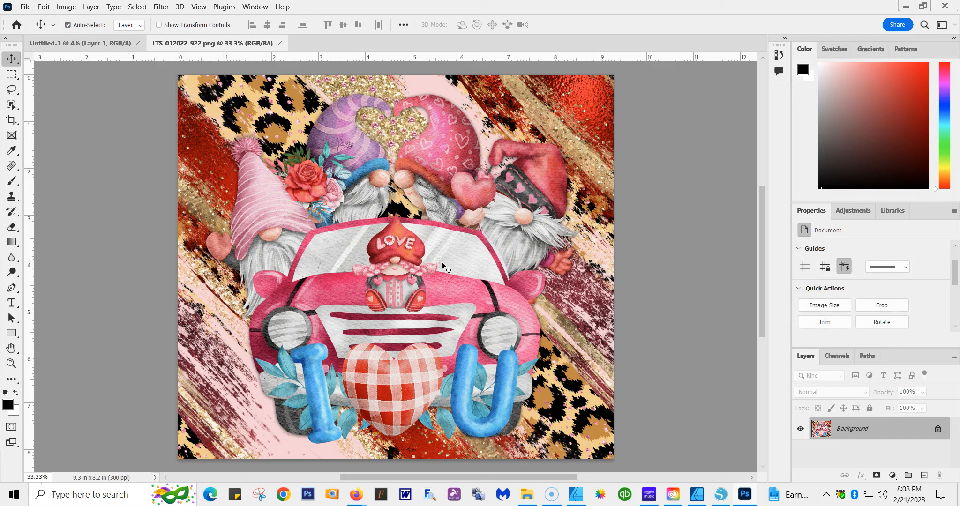
pyautogui.click(836, 363)
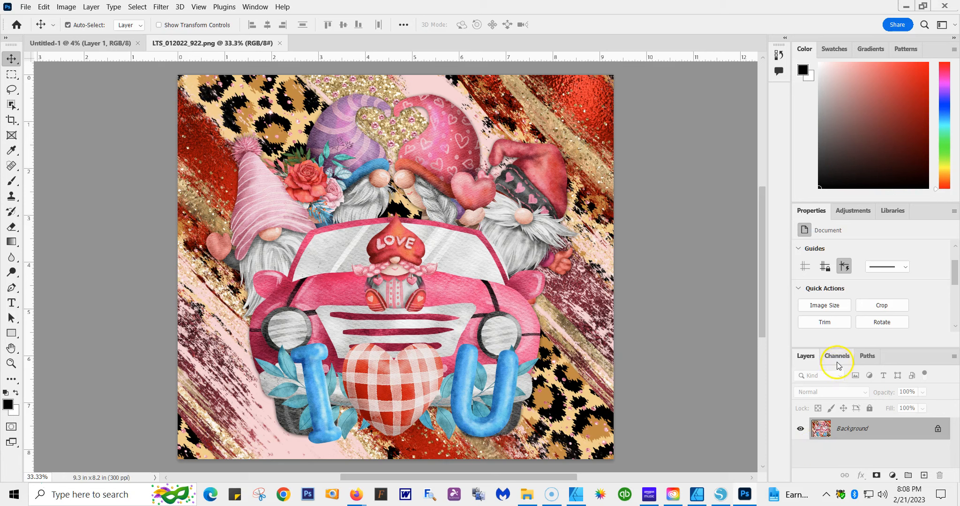
# Unlock the image's Background layer and resize it to 10 in wide by 11 in high.
pyautogui.click(938, 429)
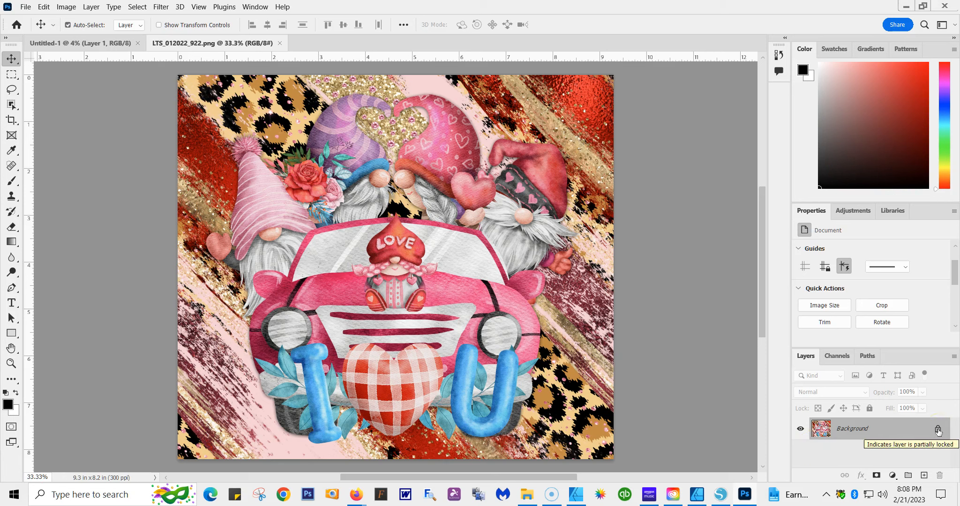
pyautogui.click(938, 430)
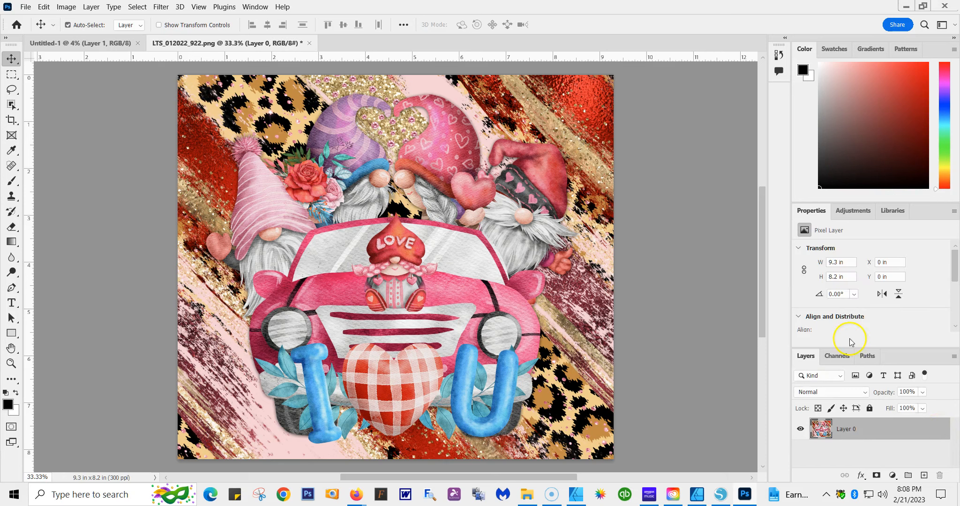
pyautogui.click(844, 266)
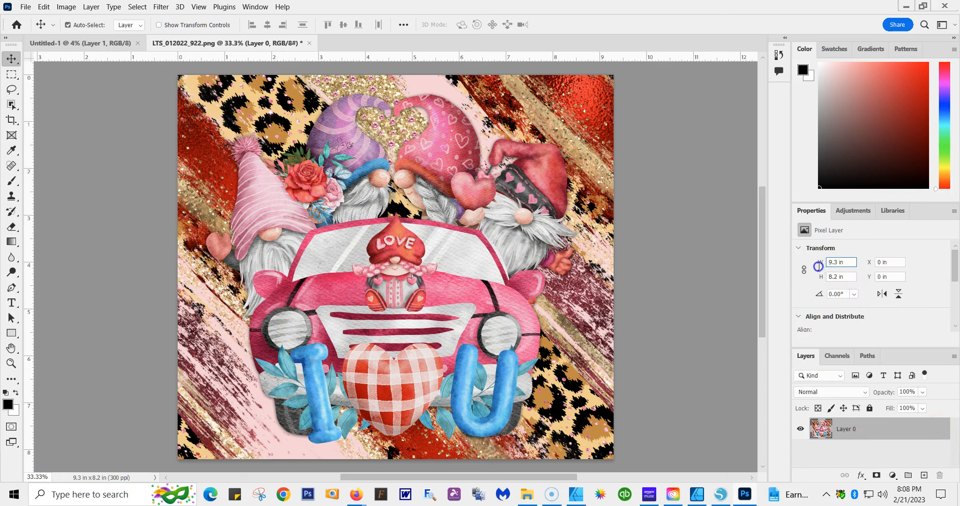
pyautogui.write('10.00')
pyautogui.moveTo(853, 262); pyautogui.dragTo(775, 263)
pyautogui.press('BackSpace')
pyautogui.moveTo(848, 263); pyautogui.dragTo(810, 263)
pyautogui.write('10.00')
pyautogui.click(831, 276)
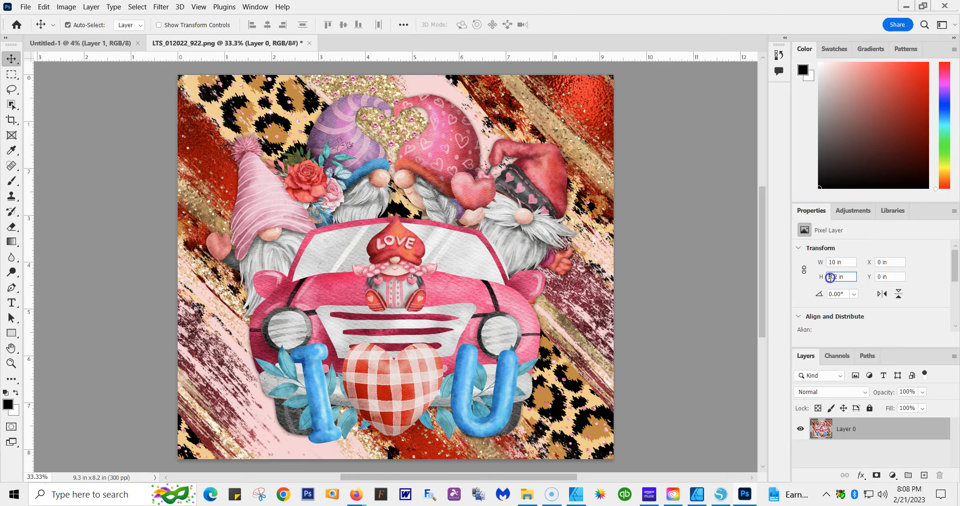
pyautogui.moveTo(849, 277); pyautogui.dragTo(826, 277)
pyautogui.write('11')
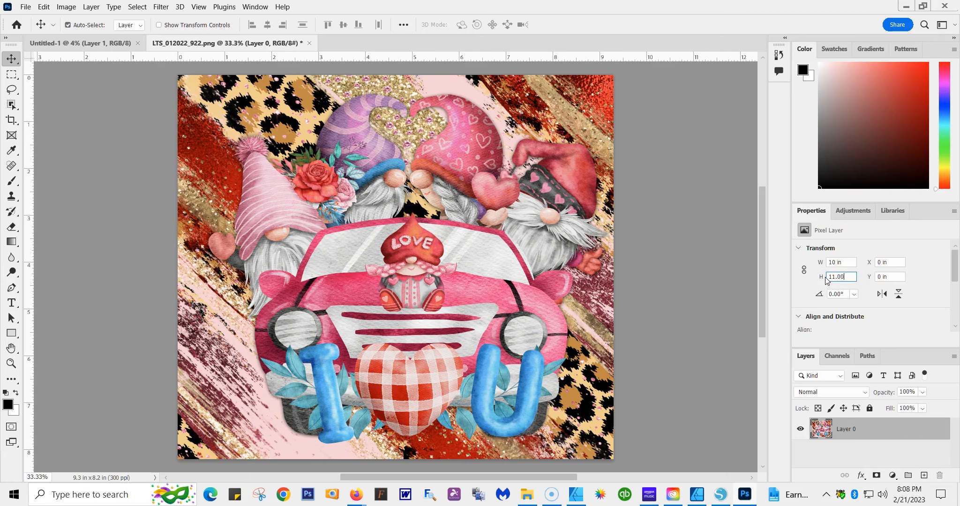
pyautogui.click(851, 262)
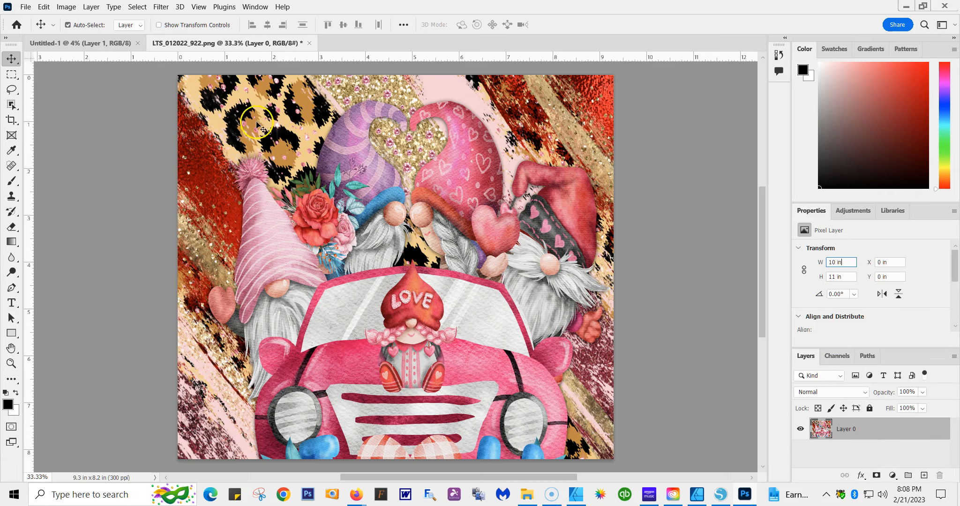
# Move the resized image into the Untitled-1 document, placing it near the canvas's upper-left corner at about X 1.08 in, Y 1.79 in.
pyautogui.click(10, 58)
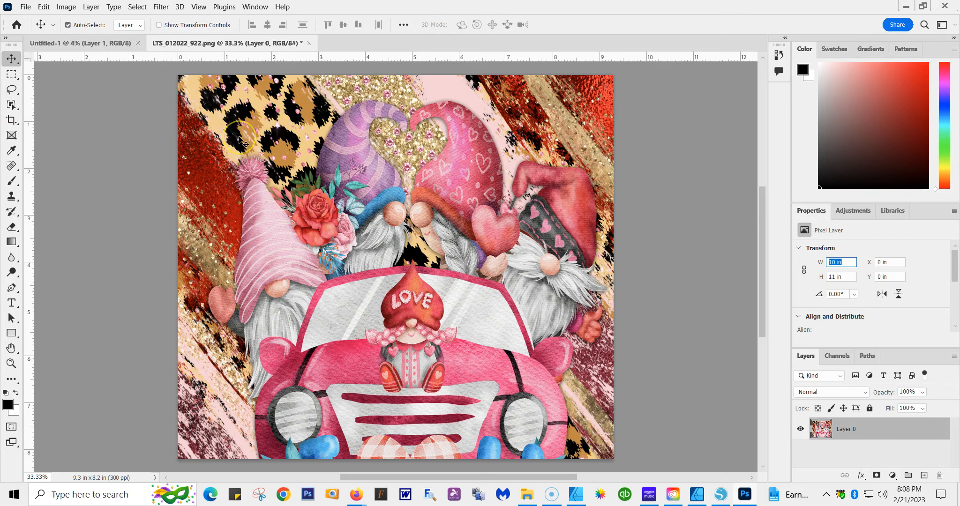
pyautogui.moveTo(242, 142); pyautogui.dragTo(119, 43)
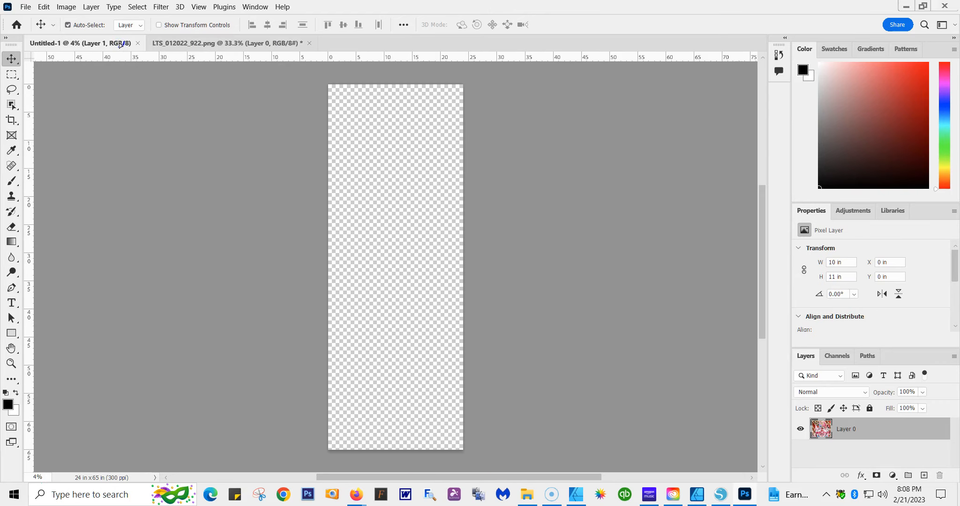
pyautogui.click(117, 42)
pyautogui.moveTo(209, 74); pyautogui.dragTo(354, 118)
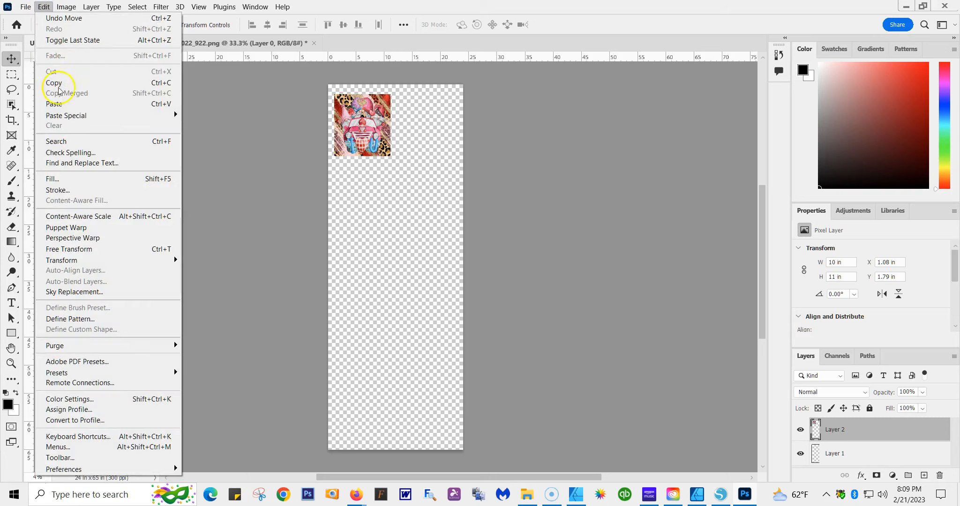
# Paste two copies of the design, one beside the original at about X 12 in and one below it at about Y 14.4 in.
pyautogui.click(54, 103)
pyautogui.moveTo(410, 262); pyautogui.dragTo(439, 120)
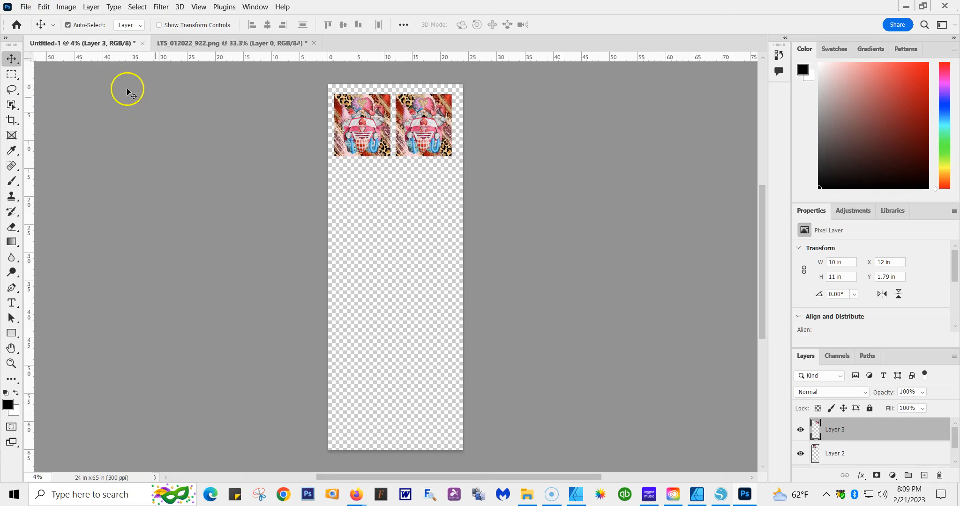
pyautogui.click(44, 7)
pyautogui.click(47, 82)
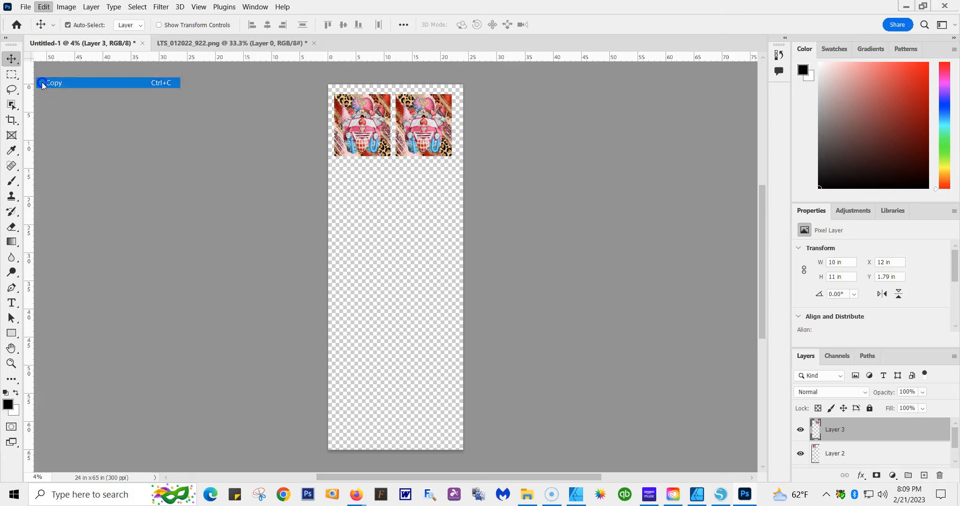
pyautogui.click(42, 6)
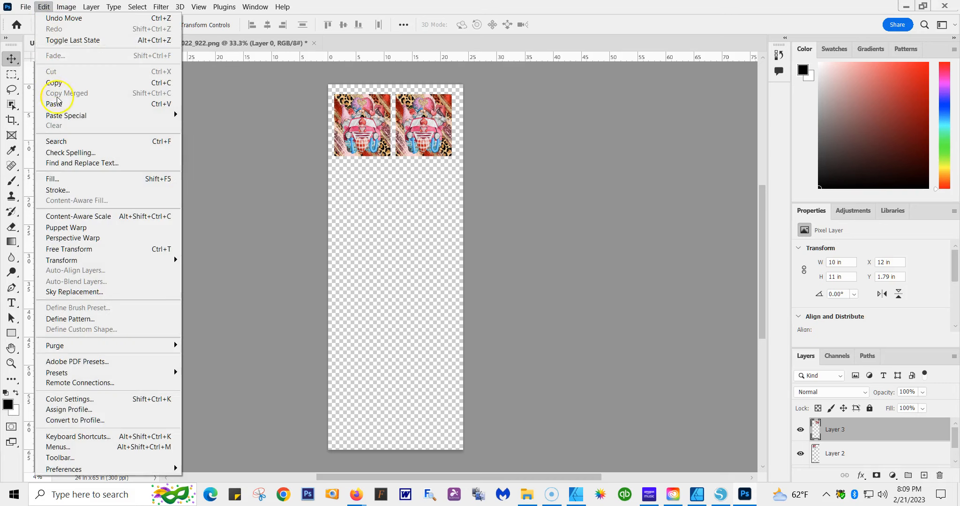
pyautogui.click(54, 104)
pyautogui.moveTo(400, 258); pyautogui.dragTo(368, 188)
# Copy and paste the design again, completing the second row at about X 12.92 in, Y 14.4 in.
pyautogui.click(42, 7)
pyautogui.click(63, 83)
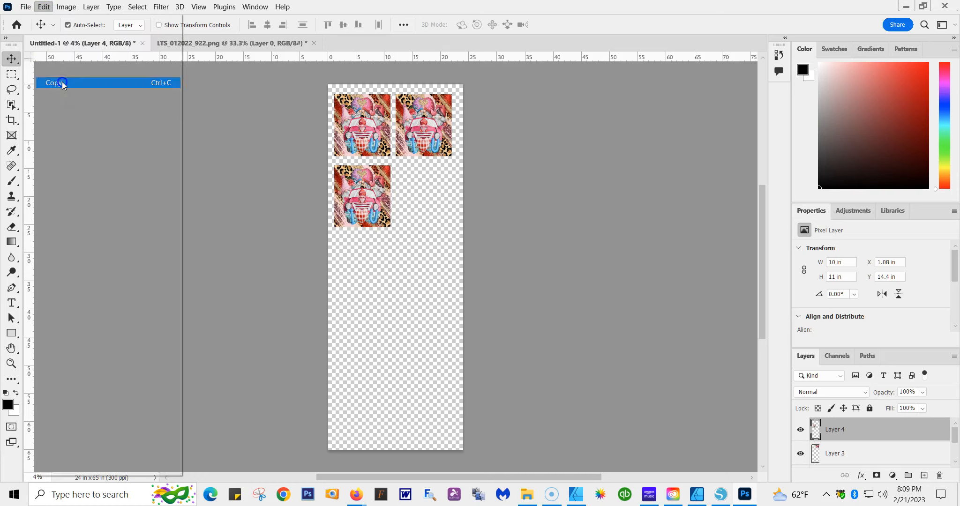
pyautogui.click(43, 8)
pyautogui.click(67, 105)
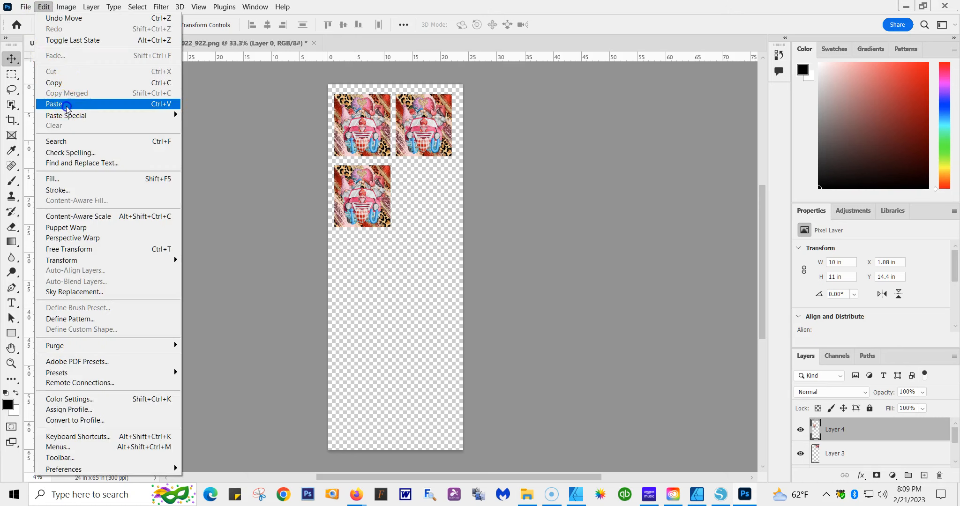
pyautogui.moveTo(400, 263); pyautogui.dragTo(434, 191)
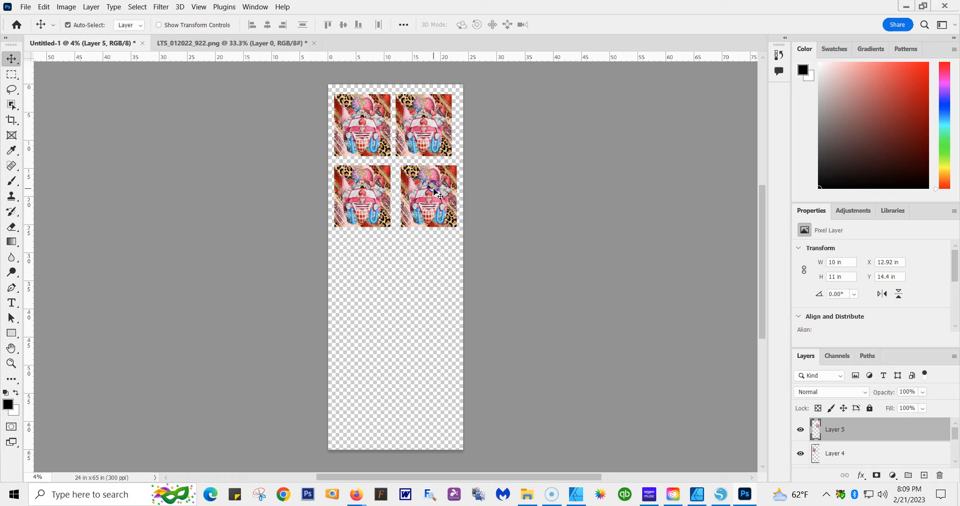
# Copy and paste another design, starting a third row aligned with the left column at Y 27 in.
pyautogui.click(43, 7)
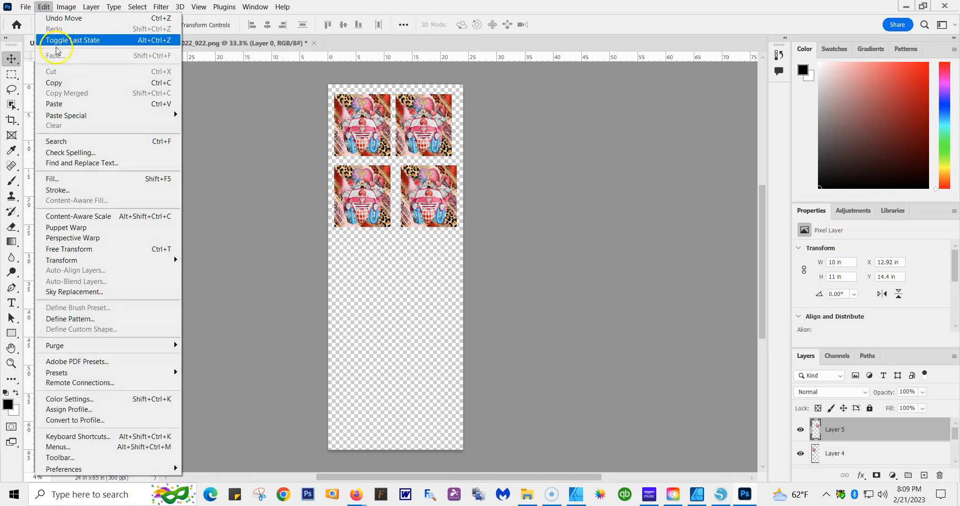
pyautogui.click(61, 81)
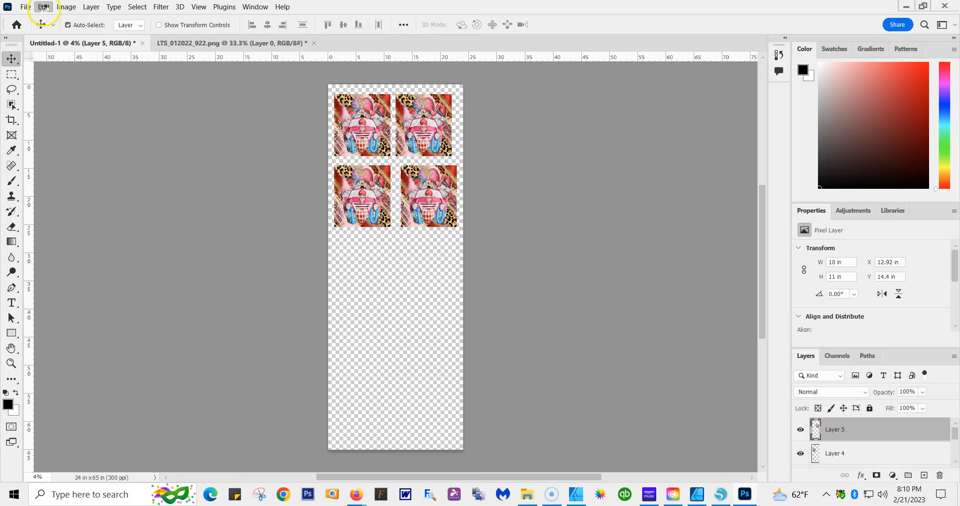
pyautogui.click(43, 7)
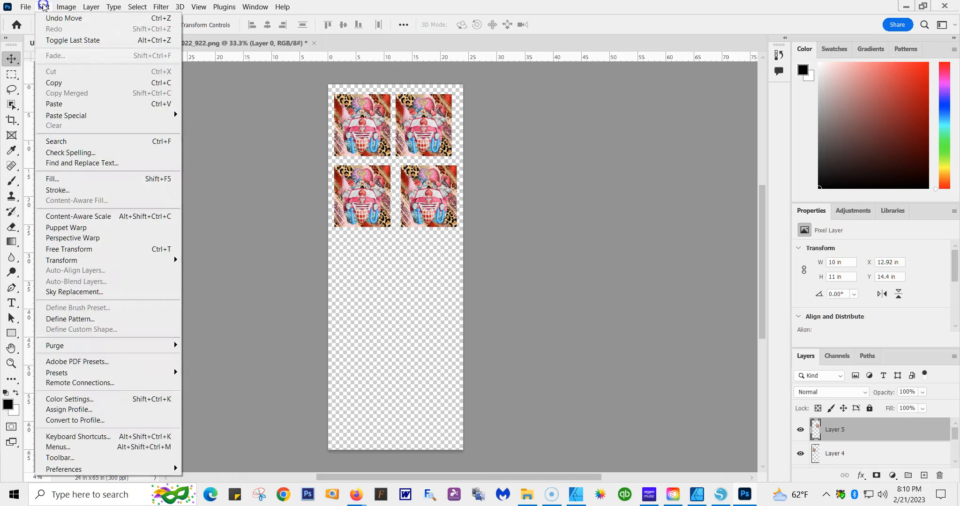
pyautogui.click(58, 104)
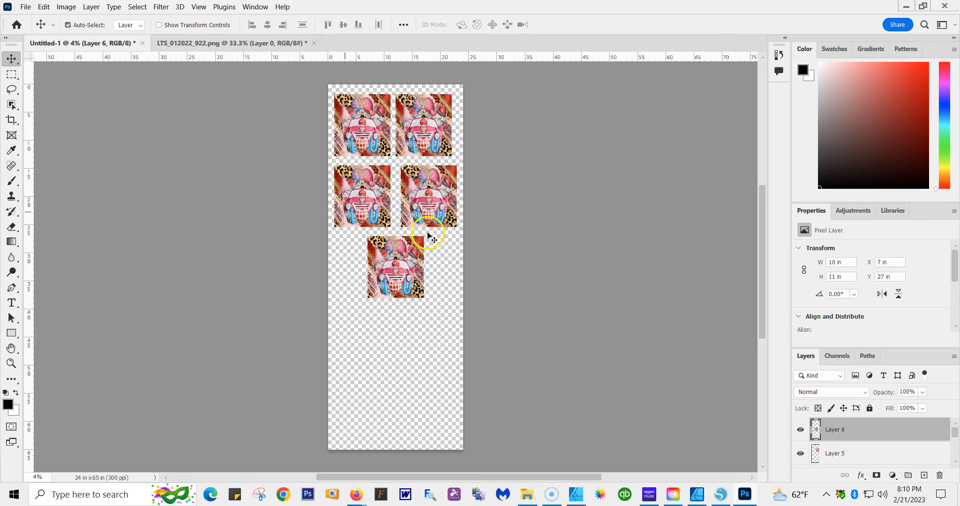
pyautogui.moveTo(412, 257); pyautogui.dragTo(376, 259)
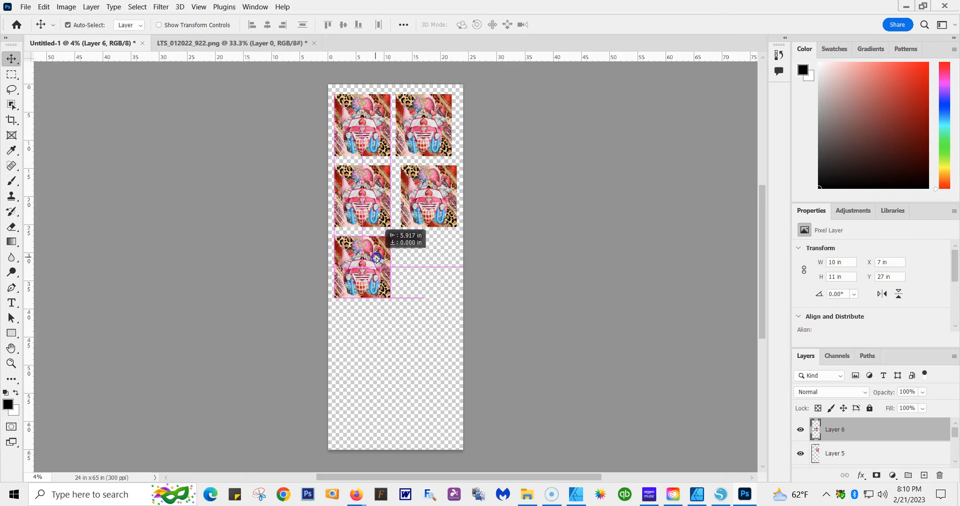
# Paste another copy to complete the third row, and align the upper-right design with the right column at about X 12.92 in, Y 1.79 in.
pyautogui.click(43, 7)
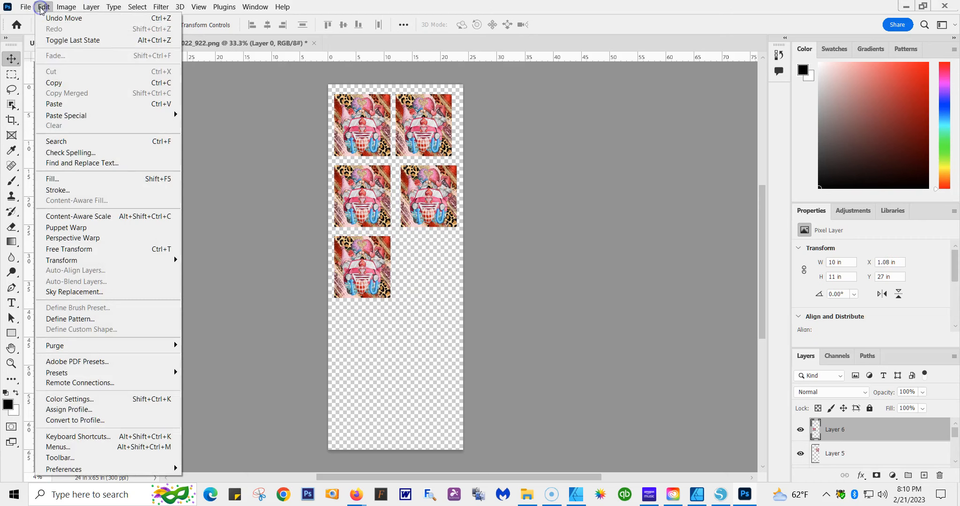
pyautogui.click(59, 83)
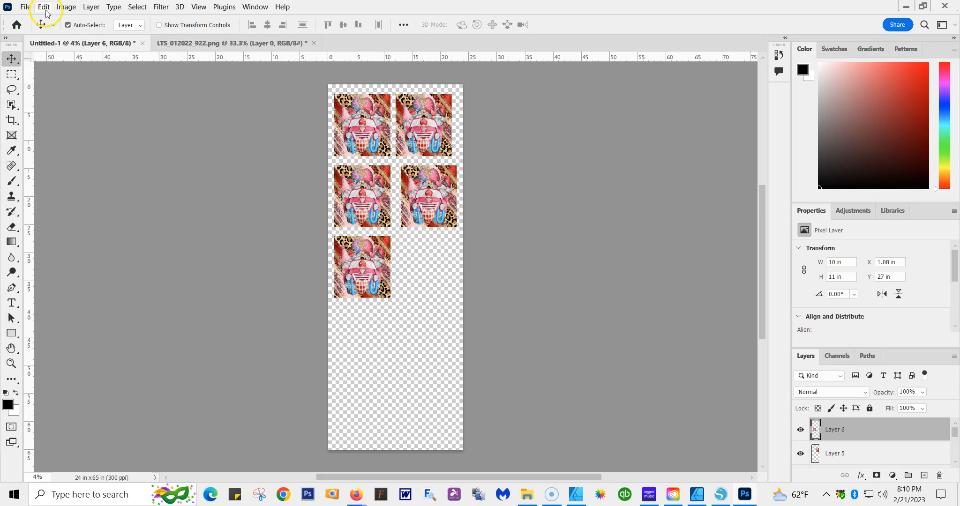
pyautogui.click(43, 7)
pyautogui.click(78, 100)
pyautogui.moveTo(382, 255); pyautogui.dragTo(430, 255)
pyautogui.moveTo(422, 134); pyautogui.dragTo(427, 134)
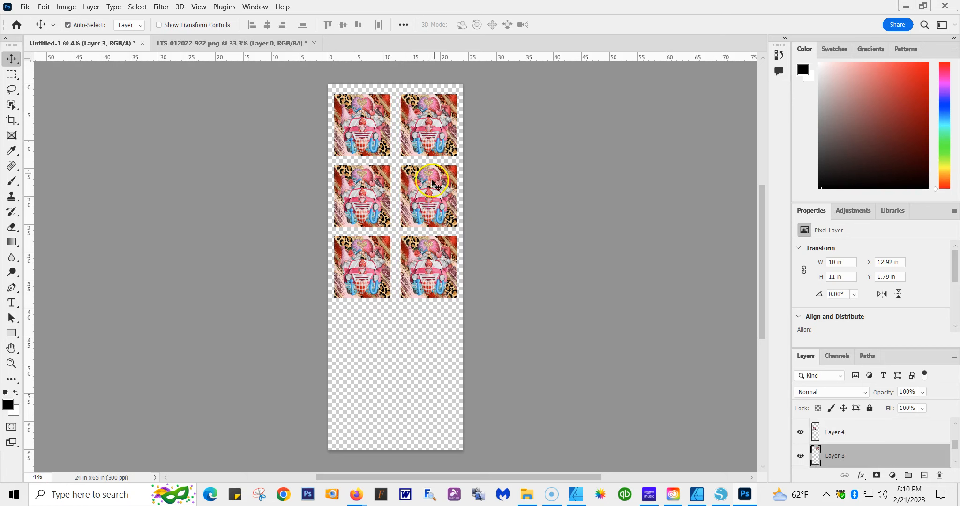
# Paste two more copies of the design and arrange a fourth row, with the right one at about X 12.92 in, Y 39.6 in.
pyautogui.click(42, 8)
pyautogui.click(70, 80)
pyautogui.click(43, 7)
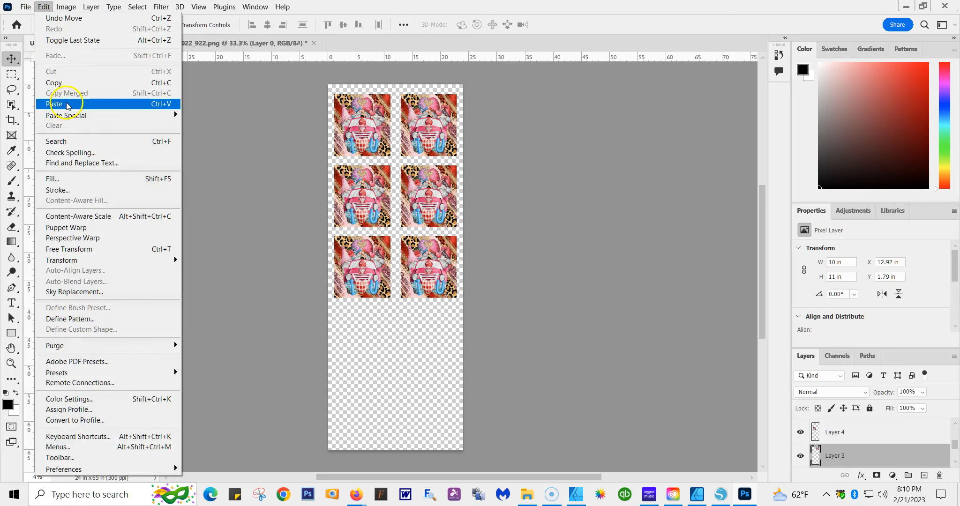
pyautogui.click(68, 105)
pyautogui.click(43, 7)
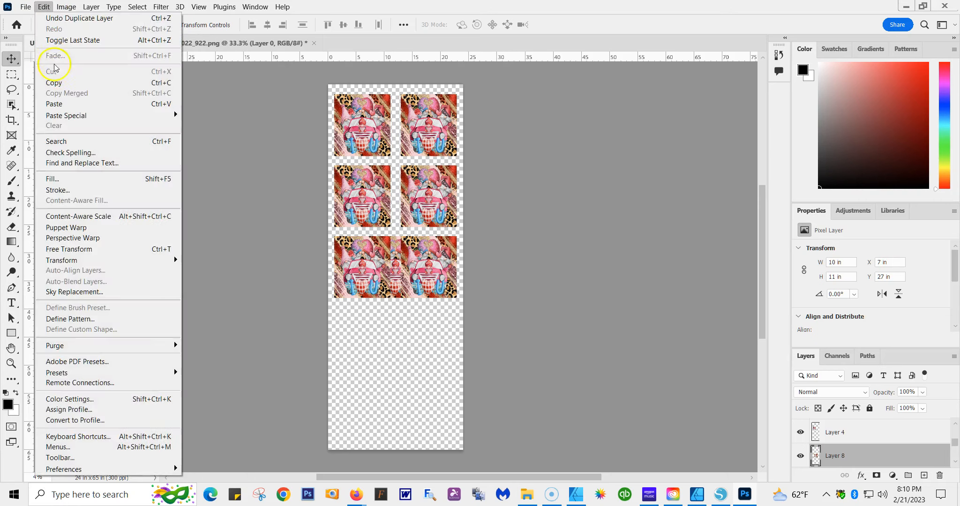
pyautogui.click(54, 82)
pyautogui.click(43, 7)
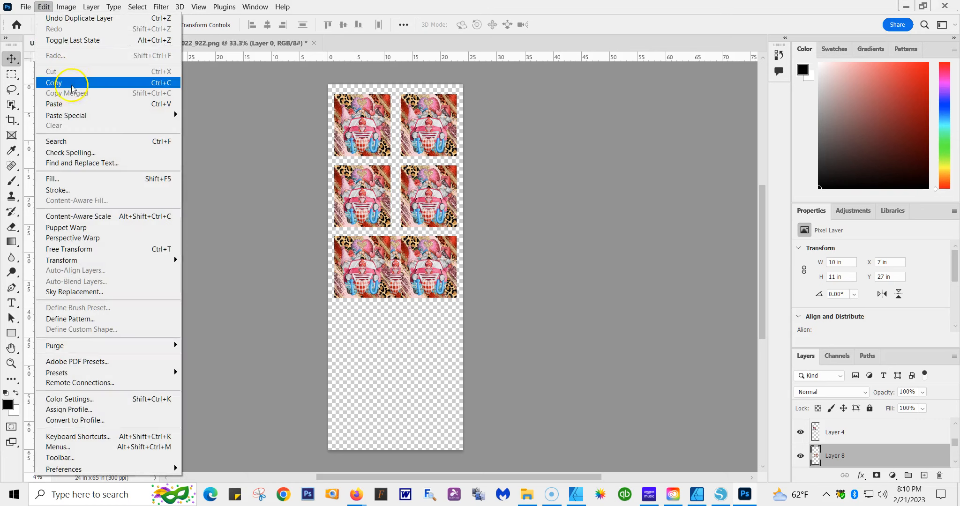
pyautogui.click(68, 105)
pyautogui.moveTo(380, 277); pyautogui.dragTo(354, 276)
pyautogui.moveTo(421, 282); pyautogui.dragTo(441, 268)
pyautogui.moveTo(388, 348); pyautogui.dragTo(378, 321)
pyautogui.moveTo(440, 366); pyautogui.dragTo(436, 335)
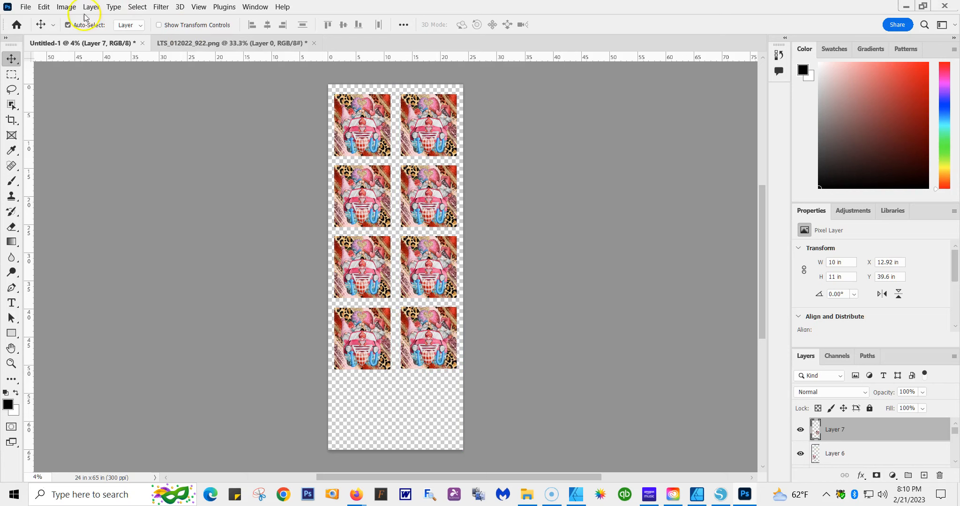
# Paste two further copies and place them as a fifth row, with the right one at about X 12 in, Y 52.21 in.
pyautogui.click(43, 7)
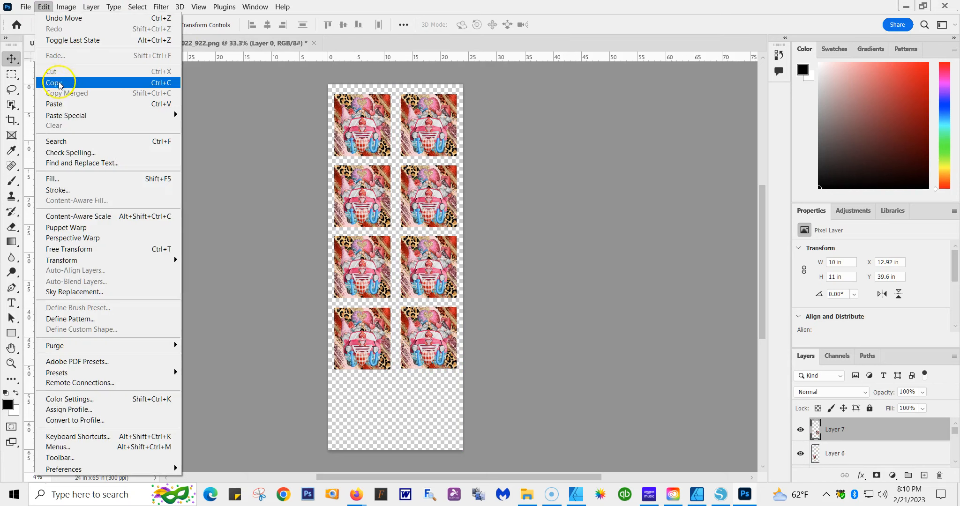
pyautogui.click(55, 83)
pyautogui.click(48, 9)
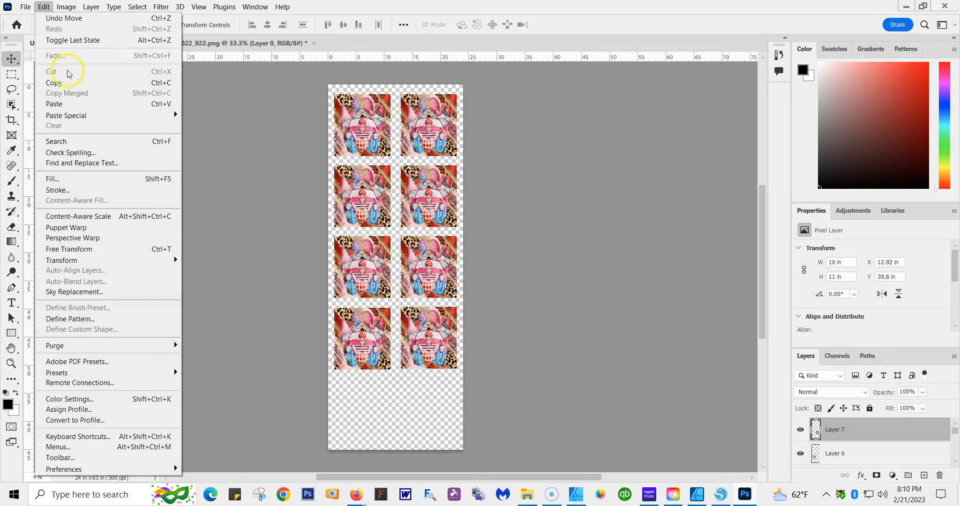
pyautogui.click(64, 103)
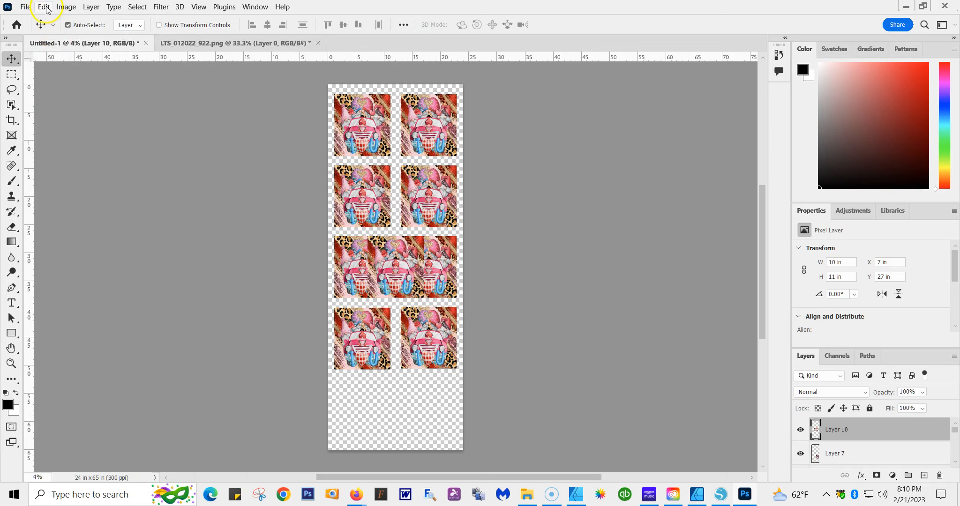
pyautogui.click(44, 7)
pyautogui.click(65, 83)
pyautogui.click(44, 7)
pyautogui.click(70, 107)
pyautogui.moveTo(370, 284); pyautogui.dragTo(337, 411)
pyautogui.moveTo(406, 275); pyautogui.dragTo(434, 416)
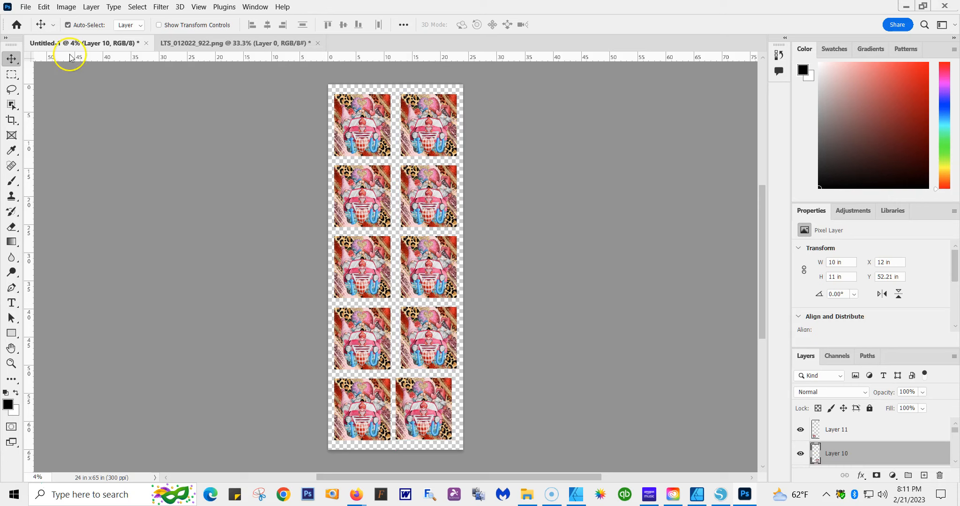
pyautogui.click(25, 7)
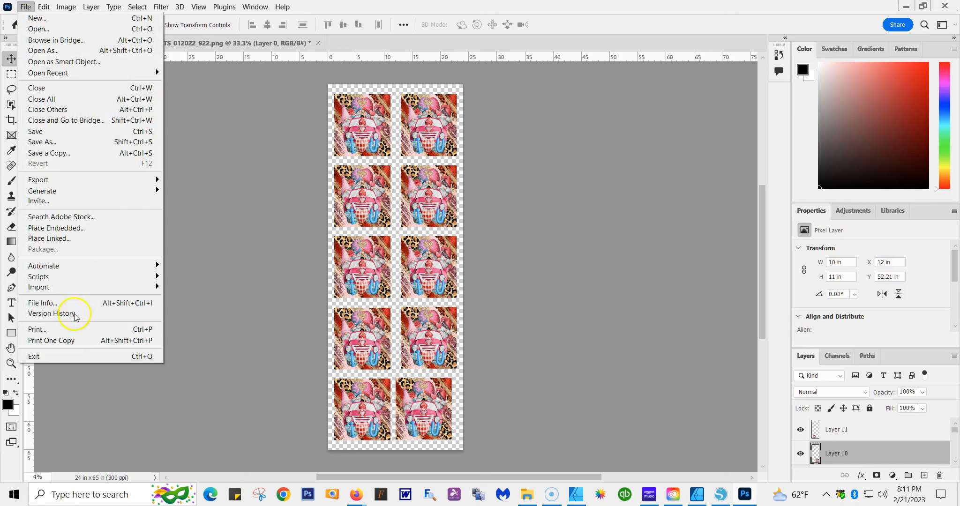
pyautogui.click(86, 341)
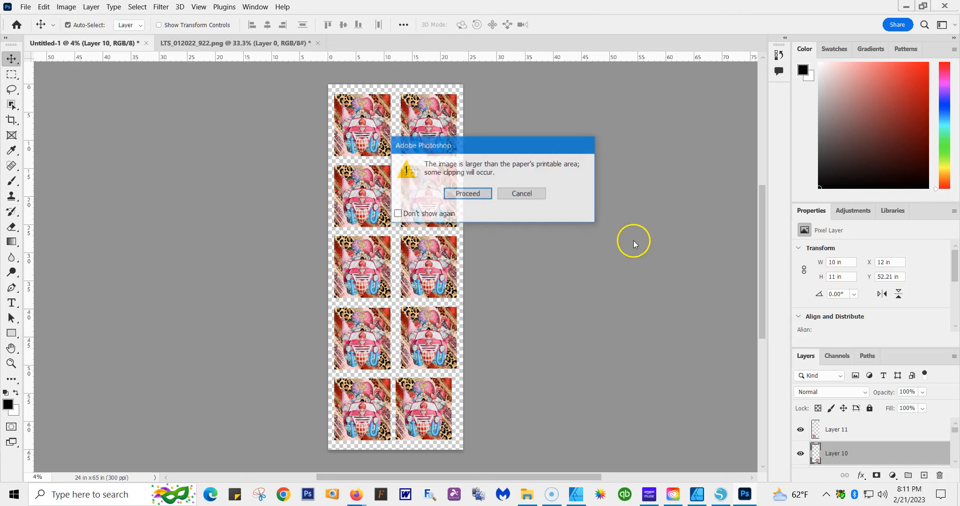
pyautogui.click(478, 194)
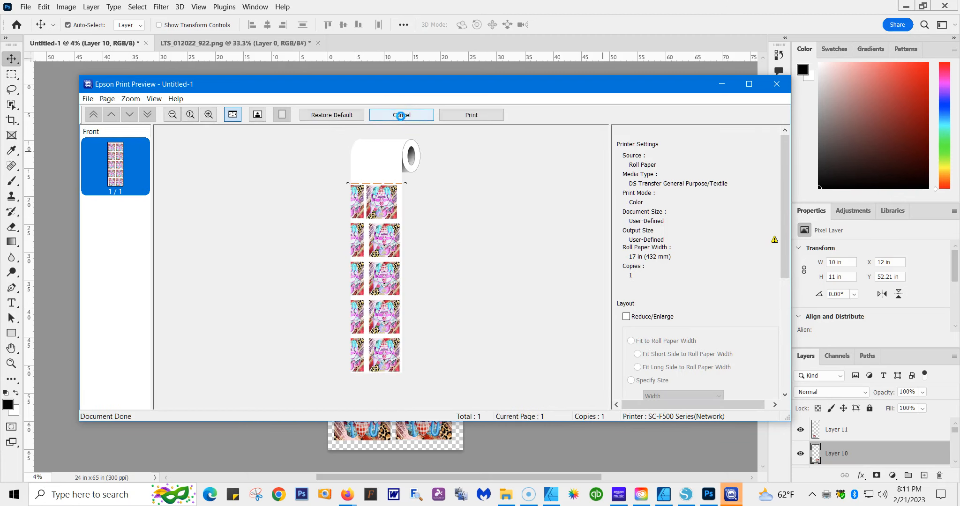
pyautogui.click(401, 116)
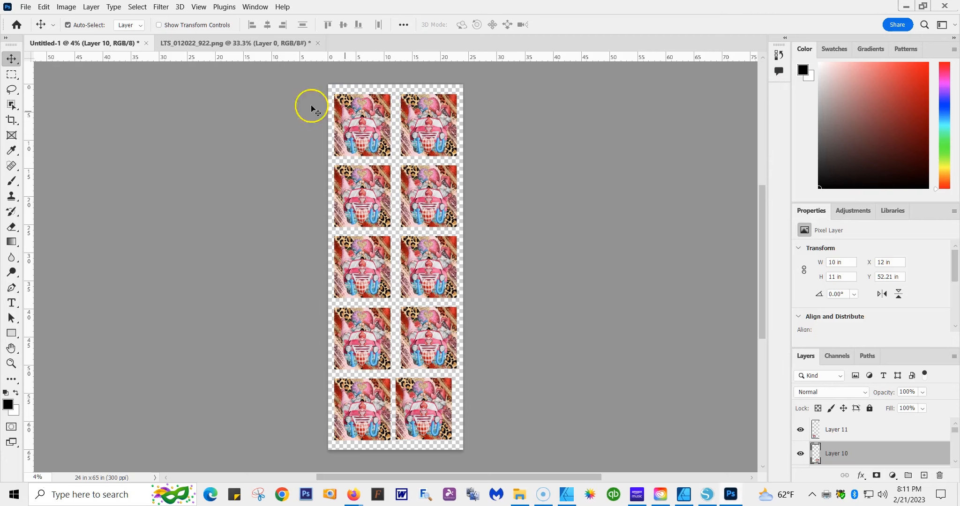
# Open the print setup for the gang sheet and choose SC-F500 Series(Network) as the printer.
pyautogui.click(25, 7)
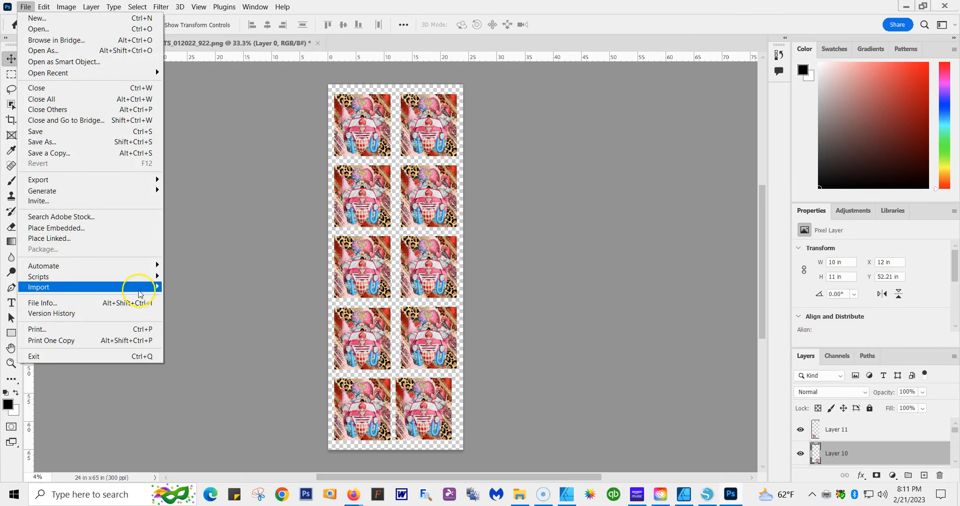
pyautogui.click(70, 329)
pyautogui.click(581, 288)
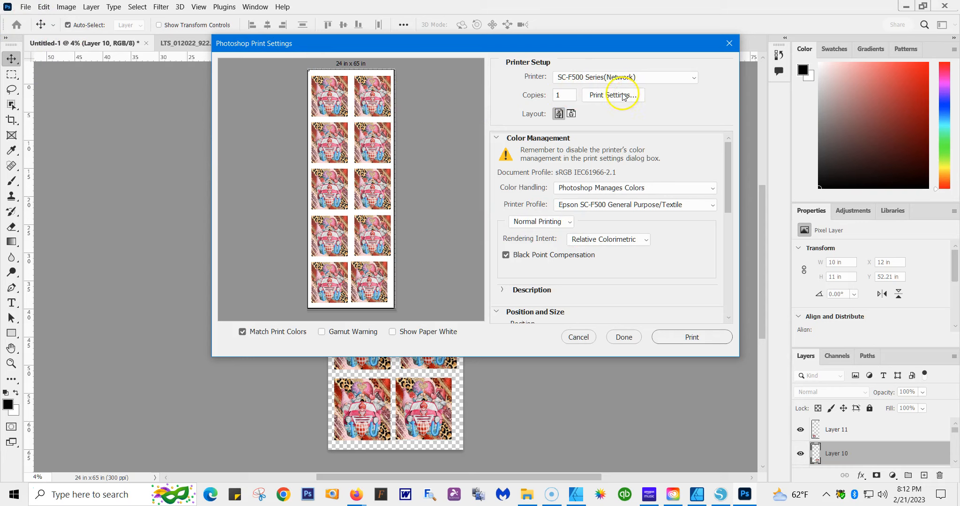
pyautogui.click(695, 78)
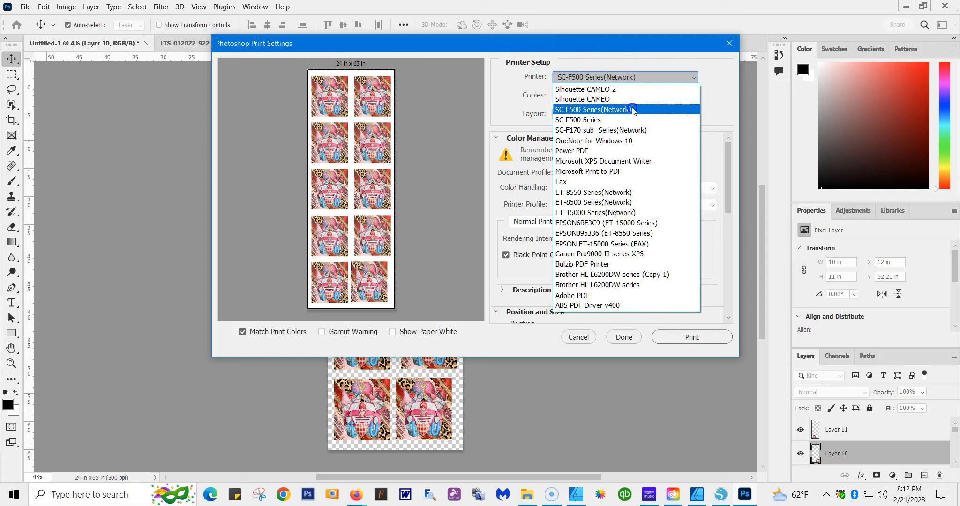
pyautogui.click(633, 110)
# Open the printer's properties and set the document size to User-Defined in portrait orientation.
pyautogui.click(628, 96)
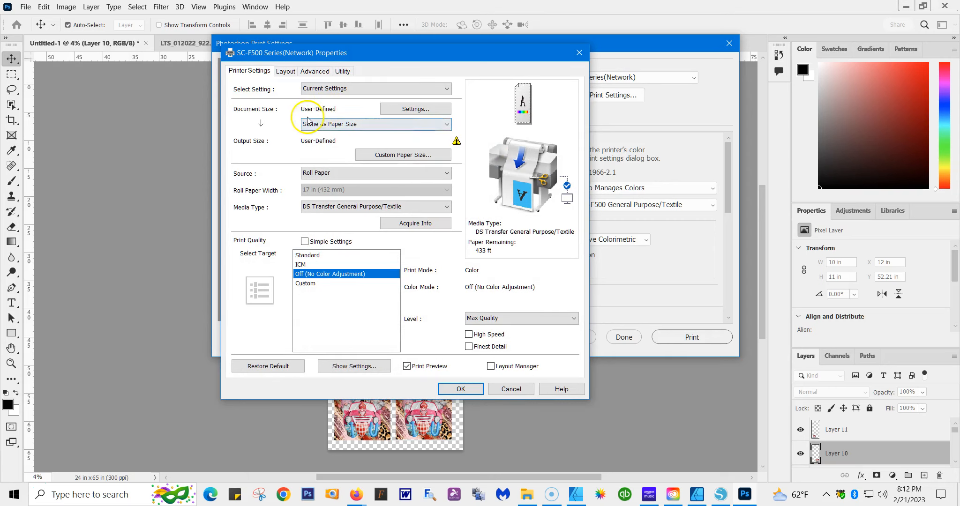
pyautogui.click(424, 109)
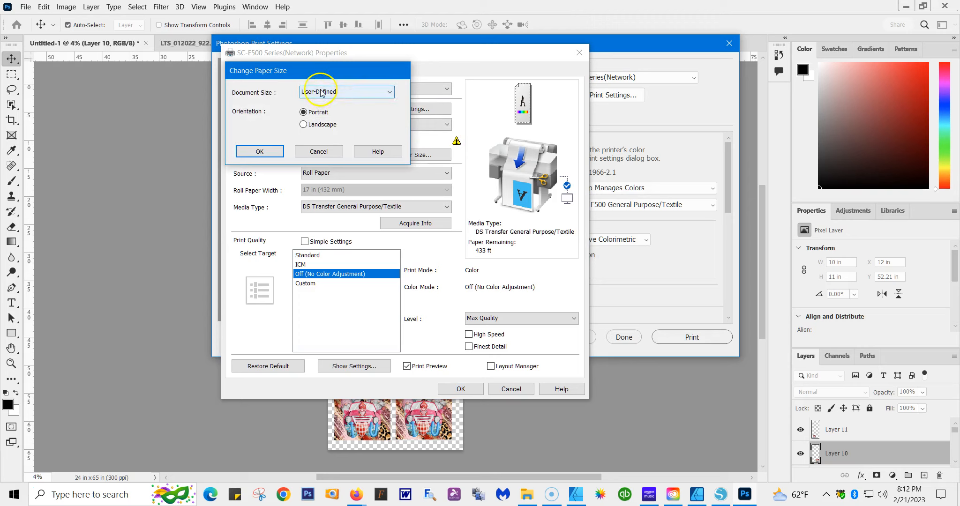
pyautogui.click(391, 92)
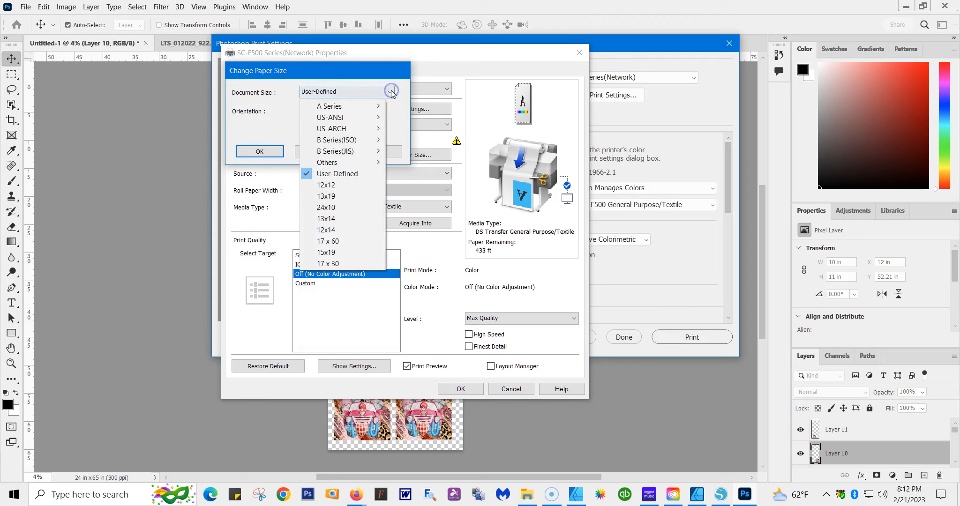
pyautogui.click(358, 174)
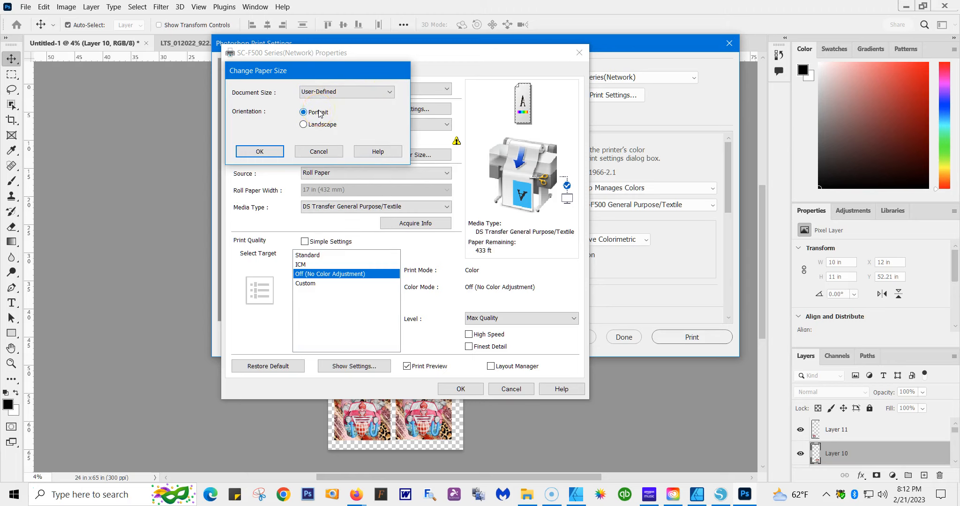
pyautogui.click(259, 152)
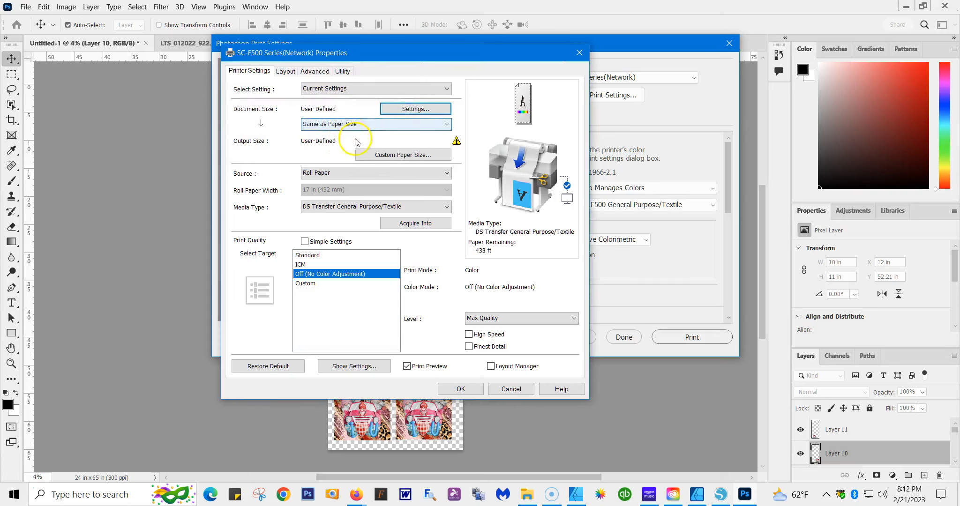
# Open the custom paper size settings and enter a width of 24 and a height of 65 for the User-Defined size.
pyautogui.click(381, 156)
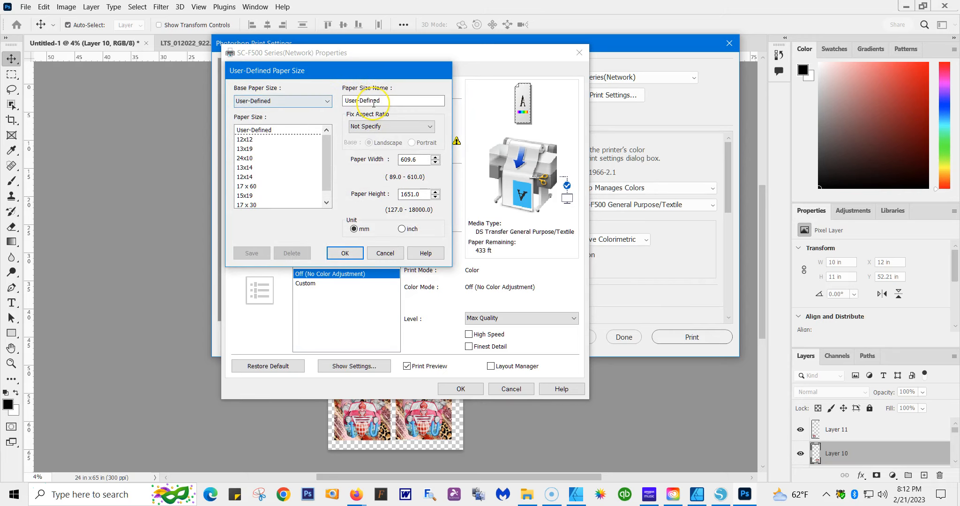
pyautogui.click(277, 130)
pyautogui.click(419, 160)
pyautogui.click(417, 159)
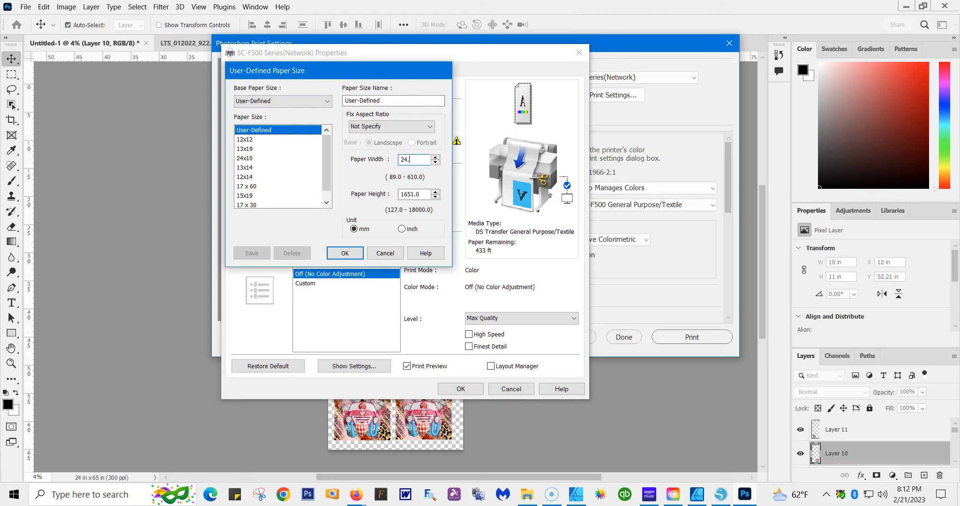
pyautogui.click(418, 194)
pyautogui.write('65')
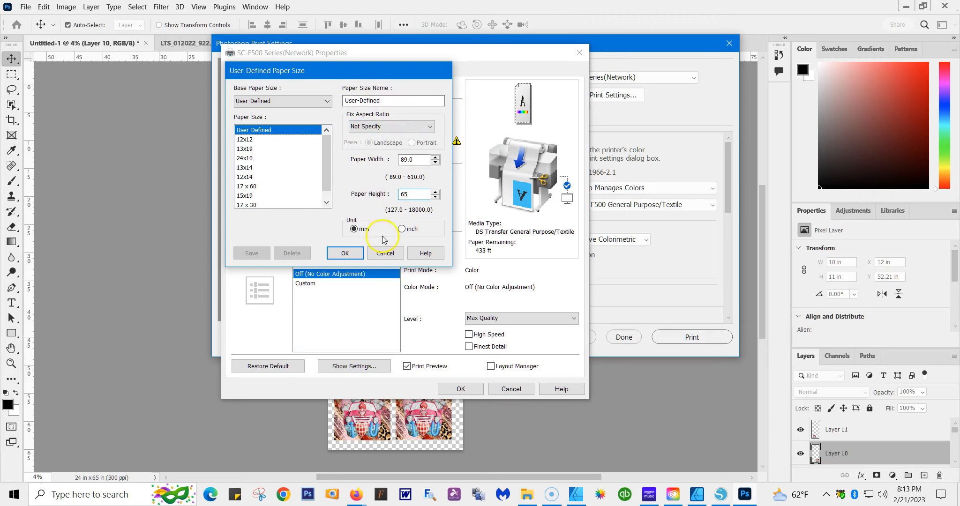
# Switch the custom paper size unit to inches, re-enter the width as 24 along with the height, and apply the size.
pyautogui.click(401, 229)
pyautogui.moveTo(420, 159); pyautogui.dragTo(378, 155)
pyautogui.write('24.')
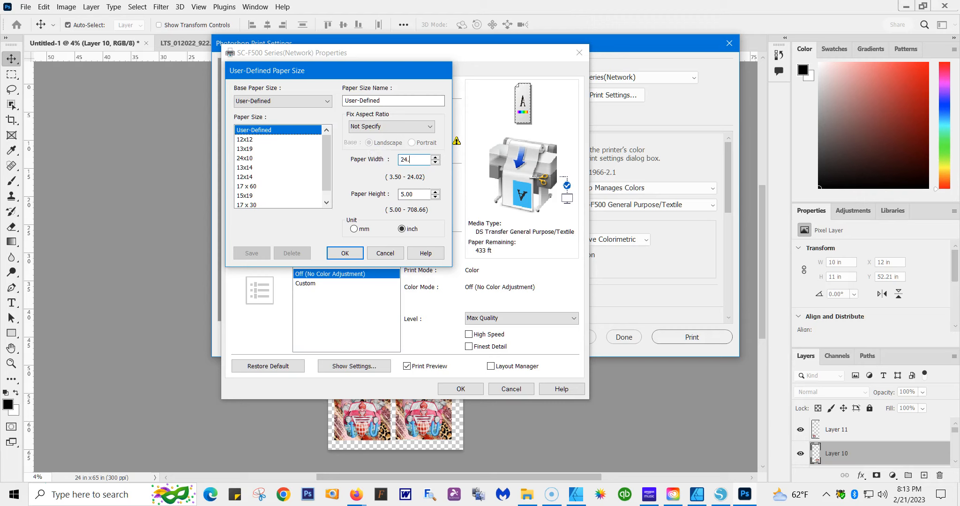
pyautogui.moveTo(420, 194); pyautogui.dragTo(389, 193)
pyautogui.write('6')
pyautogui.click(427, 160)
pyautogui.click(357, 258)
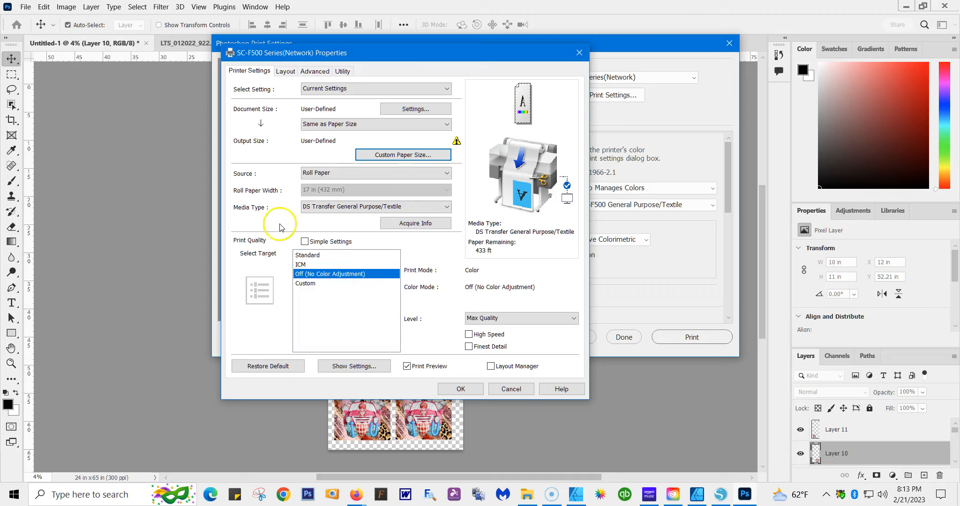
# Try the Quality print level and restore Max Quality with High Speed turned off.
pyautogui.click(573, 318)
pyautogui.click(478, 344)
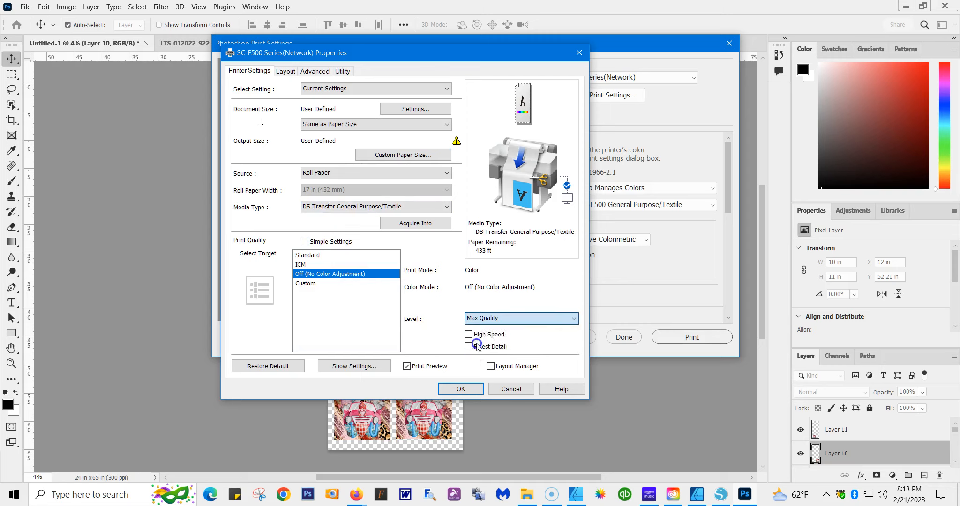
pyautogui.click(573, 319)
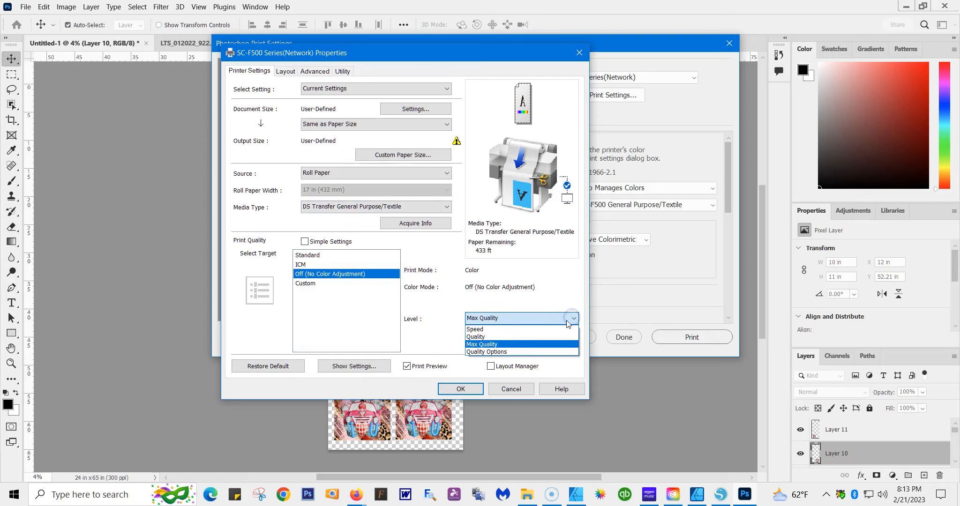
pyautogui.click(482, 337)
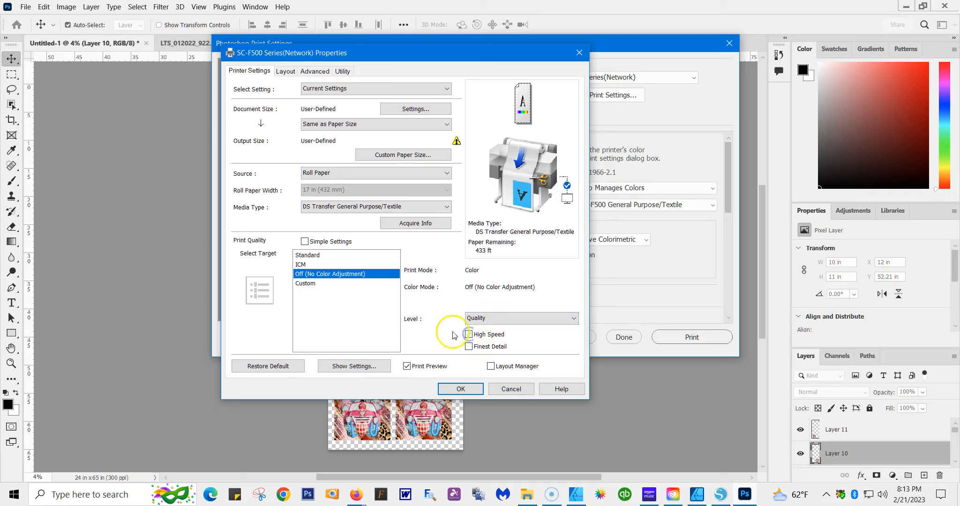
pyautogui.click(572, 319)
pyautogui.click(488, 345)
pyautogui.click(486, 335)
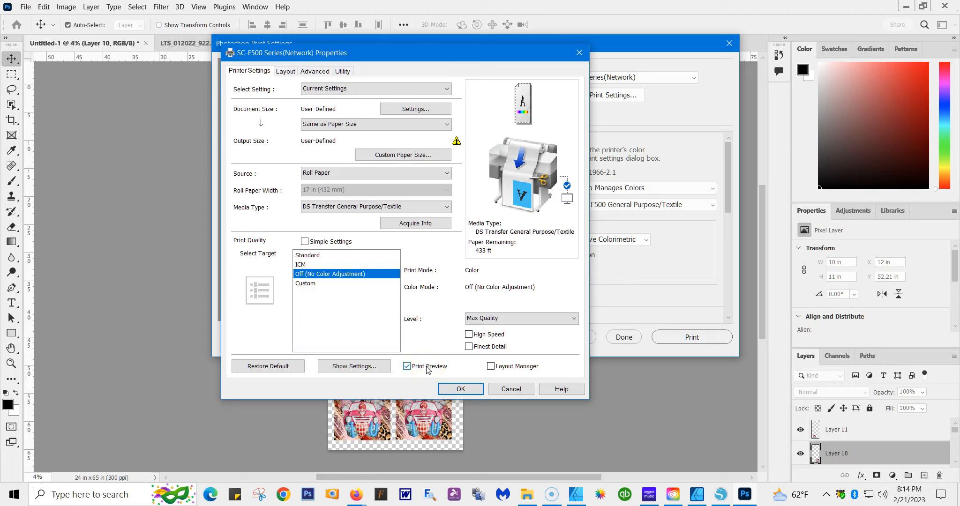
# Review the printer's advanced roll paper options and return to the main printer settings.
pyautogui.click(304, 73)
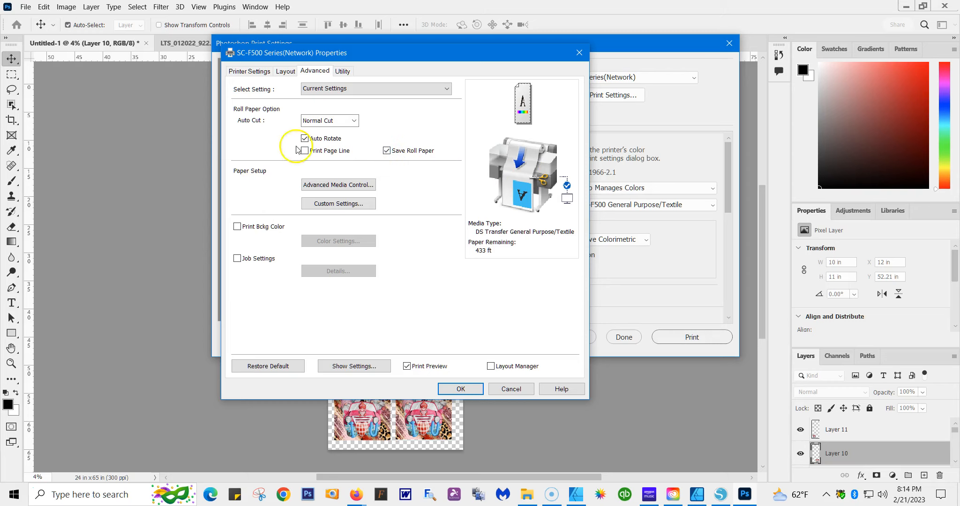
pyautogui.click(241, 71)
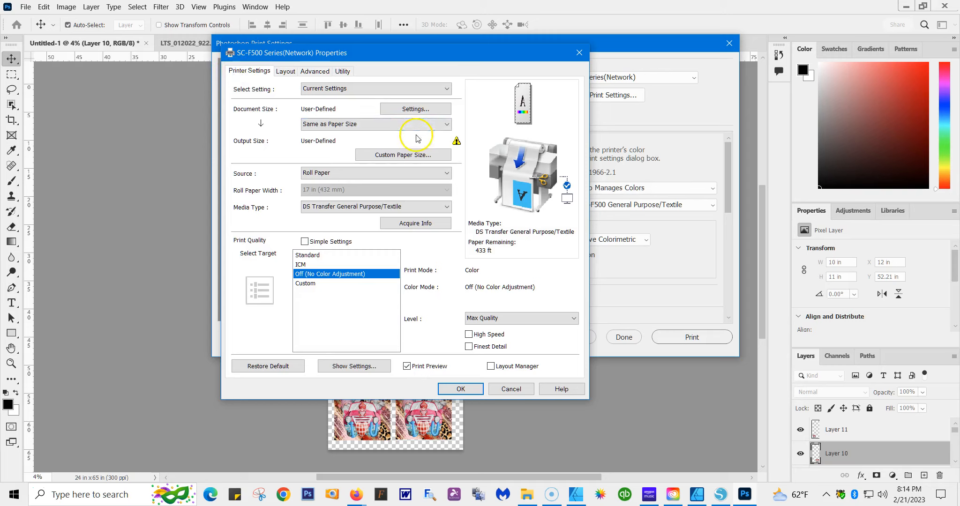
pyautogui.moveTo(450, 151)
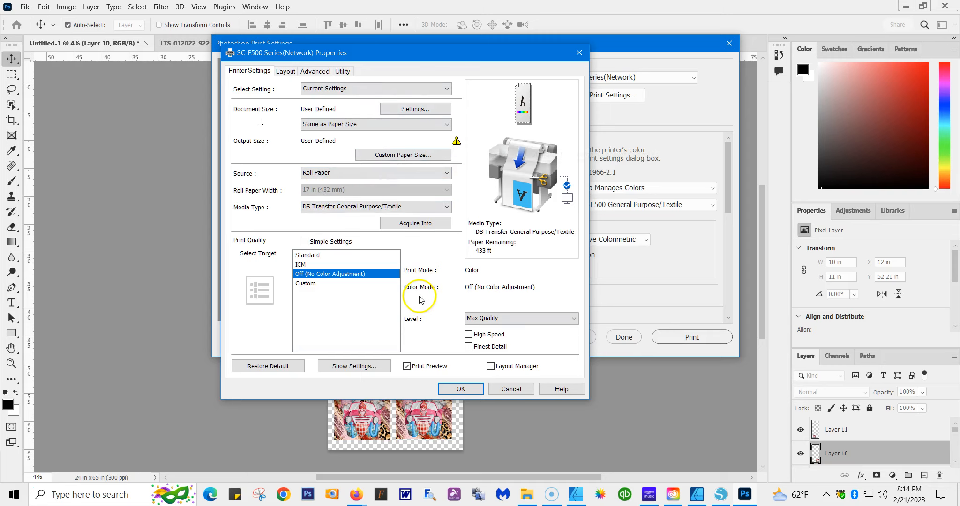
# Accept the printer properties and set color handling to Photoshop Manages Colors with the Epson SC-F500 General Purpose/Textile printer profile.
pyautogui.click(460, 389)
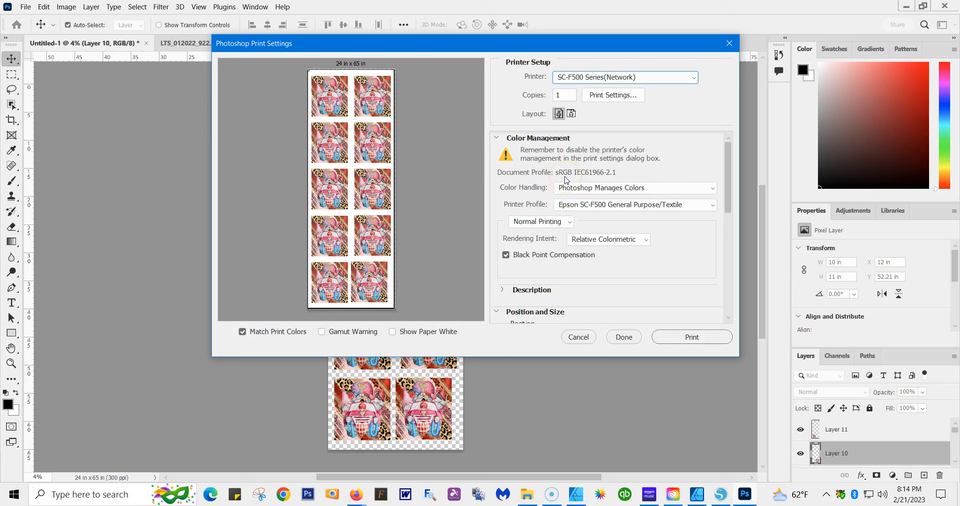
pyautogui.click(711, 190)
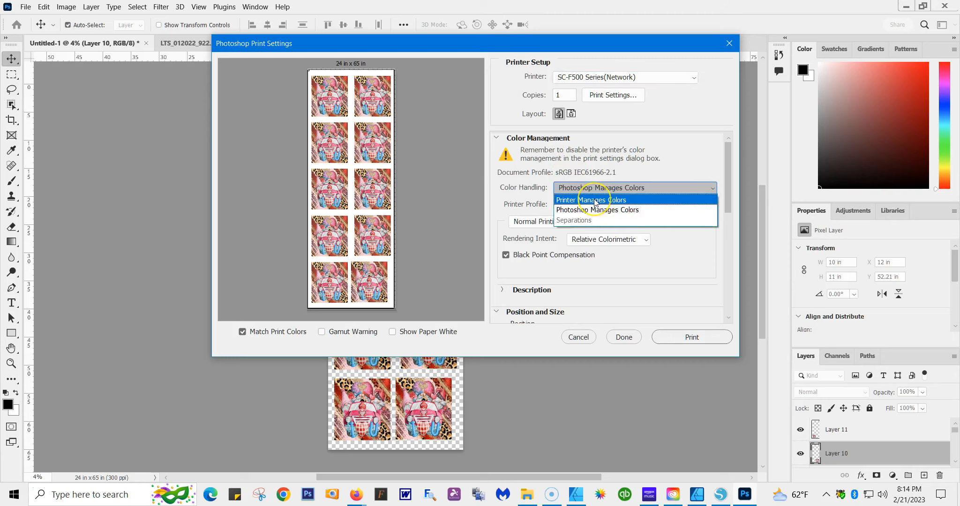
pyautogui.click(596, 210)
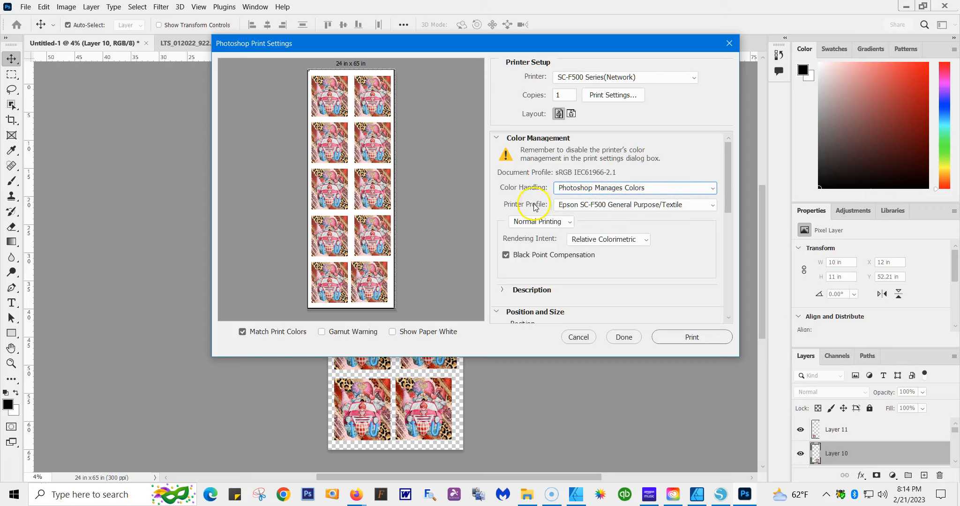
pyautogui.click(703, 206)
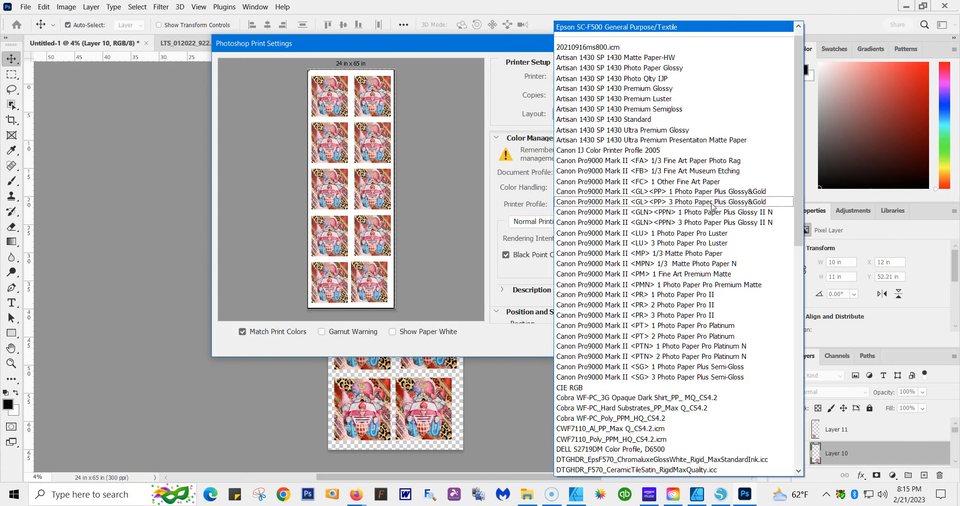
pyautogui.click(683, 29)
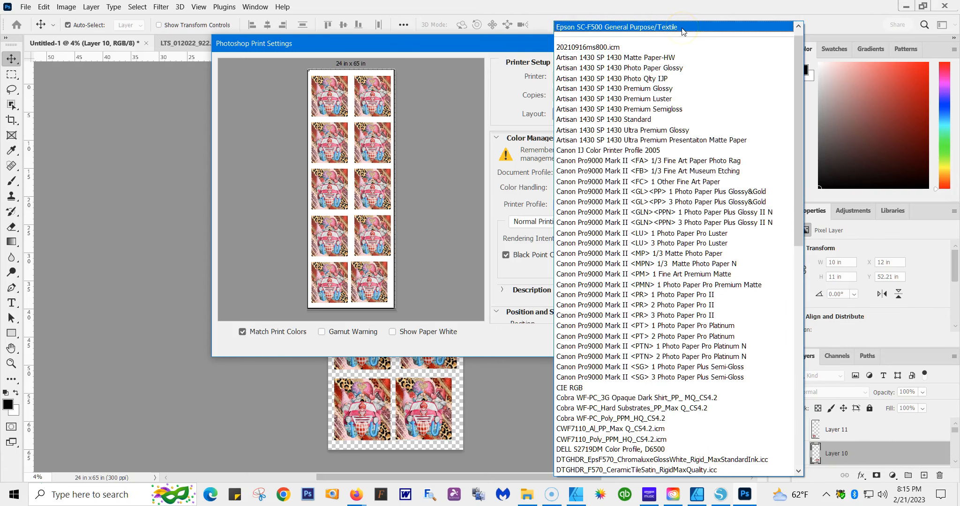
pyautogui.click(682, 29)
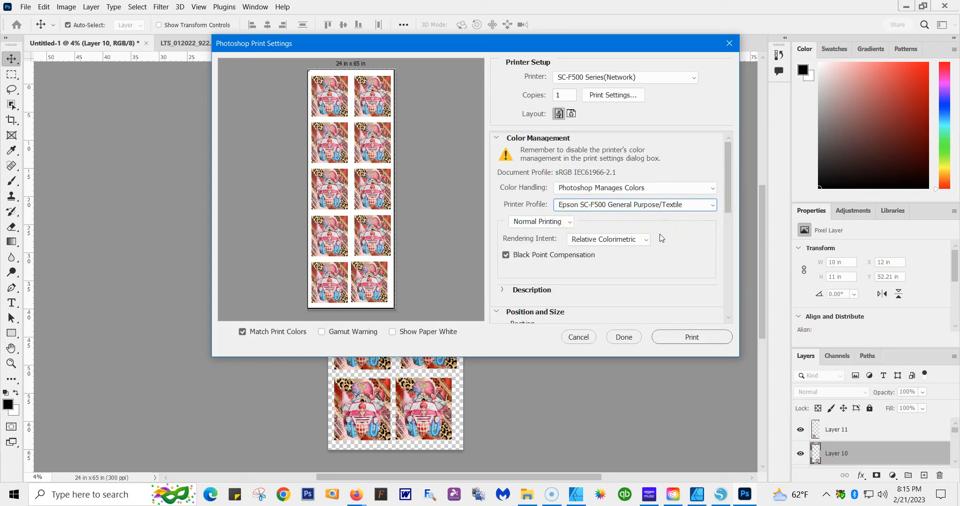
# Choose Normal Printing with the Relative Colorimetric rendering intent and leave Black Point Compensation turned on.
pyautogui.click(570, 223)
pyautogui.click(563, 233)
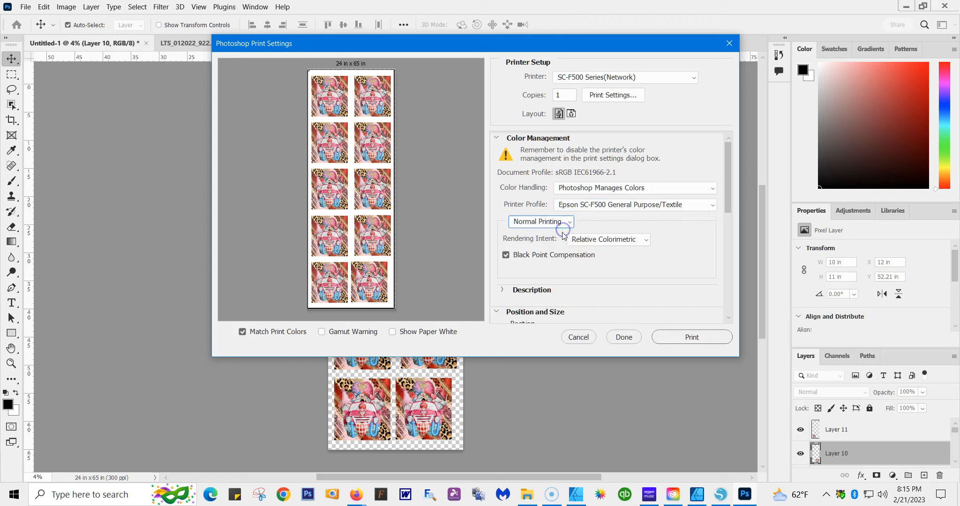
pyautogui.click(646, 240)
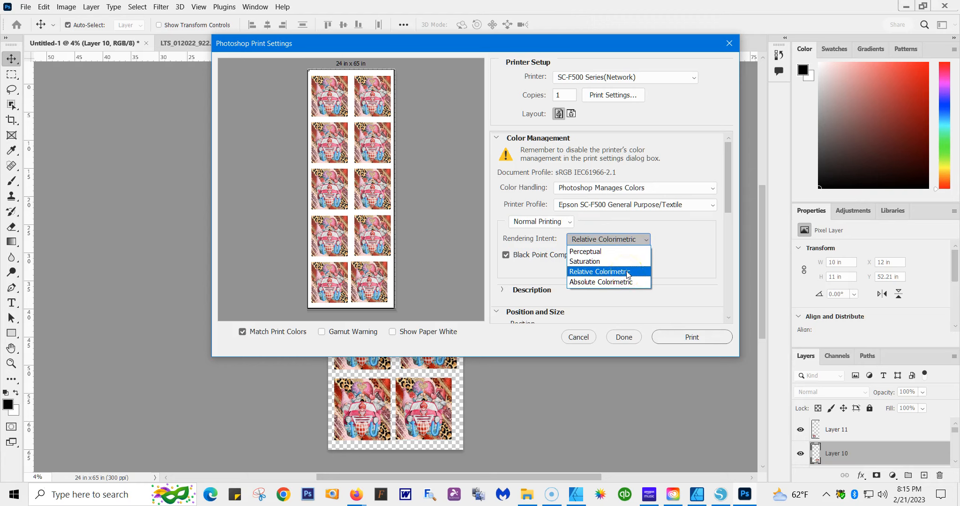
pyautogui.click(628, 273)
pyautogui.click(647, 240)
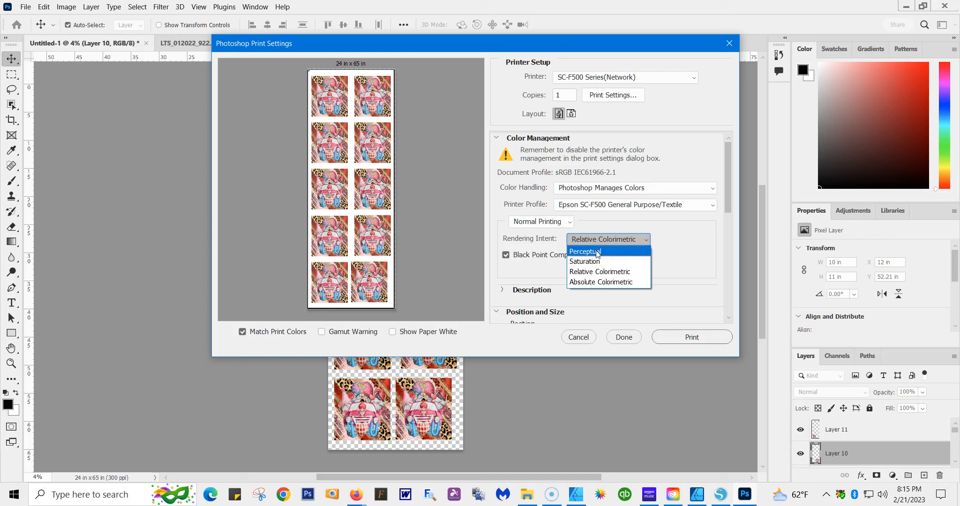
pyautogui.click(619, 240)
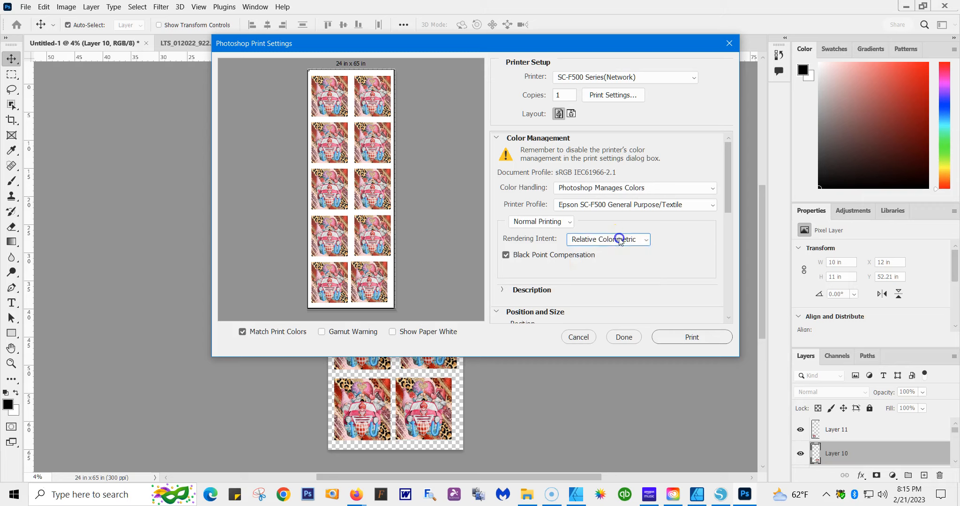
pyautogui.click(506, 255)
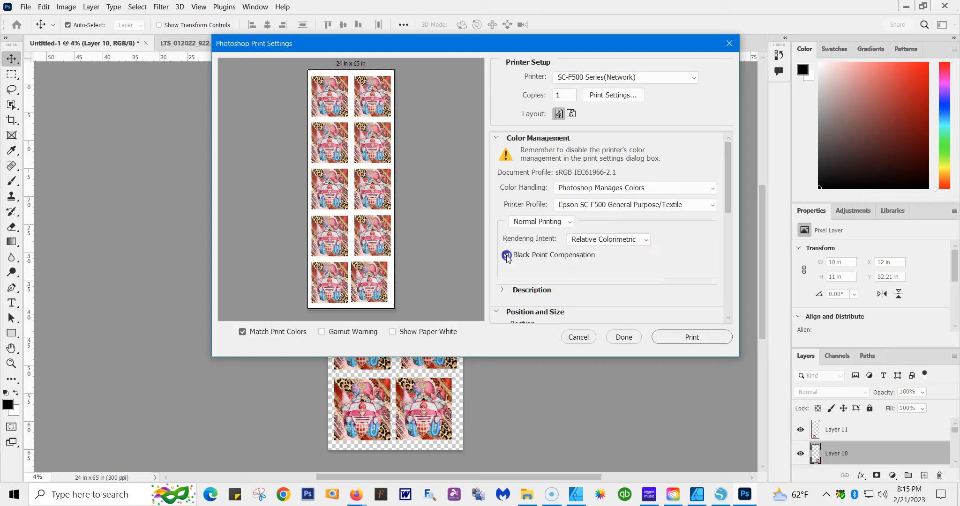
pyautogui.click(507, 256)
# Review the position, size and printing marks options, and save the print settings without printing.
pyautogui.moveTo(726, 203); pyautogui.dragTo(722, 252)
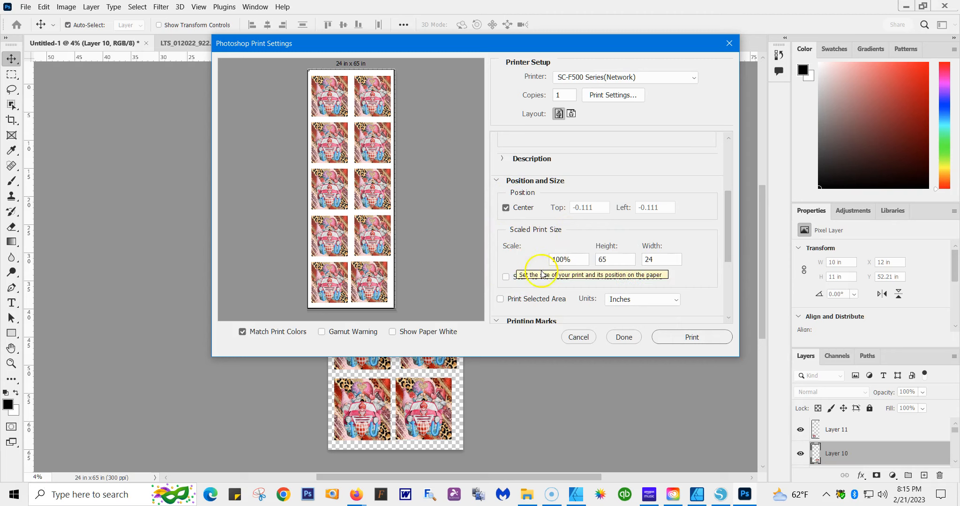
pyautogui.moveTo(722, 220); pyautogui.dragTo(728, 294)
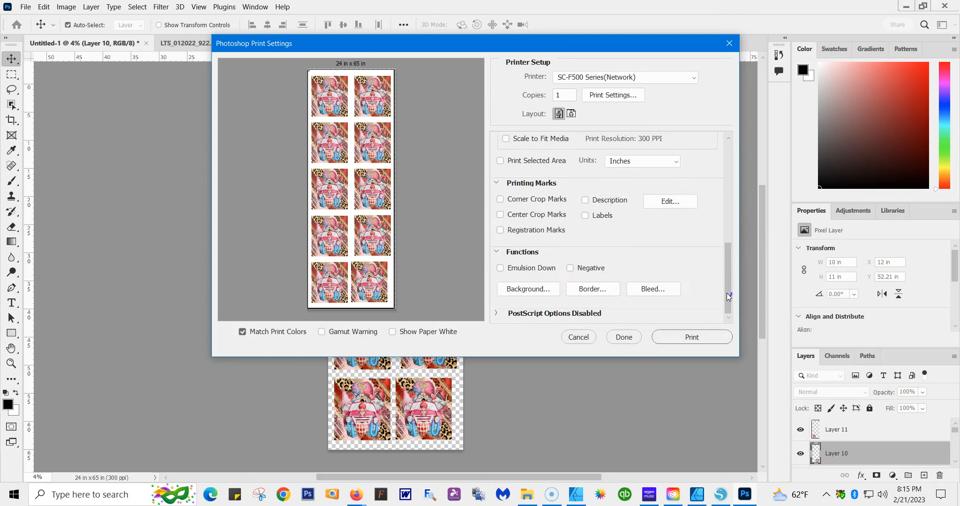
pyautogui.click(623, 338)
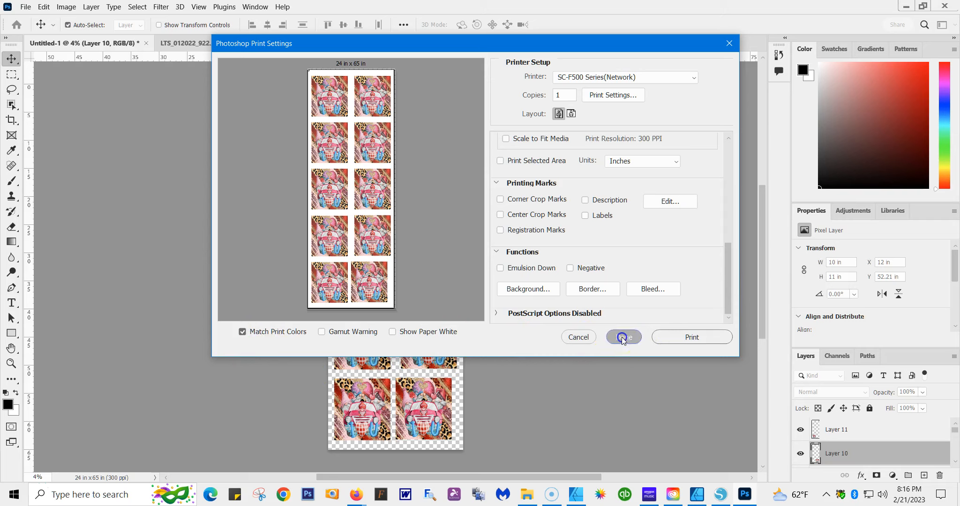